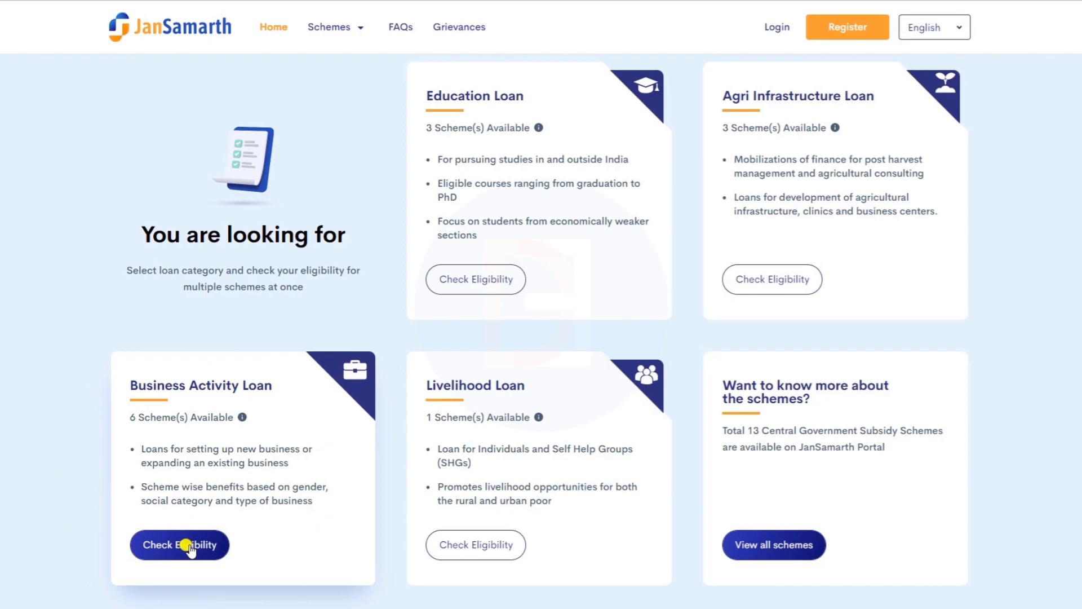
- Start a Business Activity Loan eligibility check and choose Other Business Loan as the loan type
{"action": "left_click", "coordinate": [189, 547]}
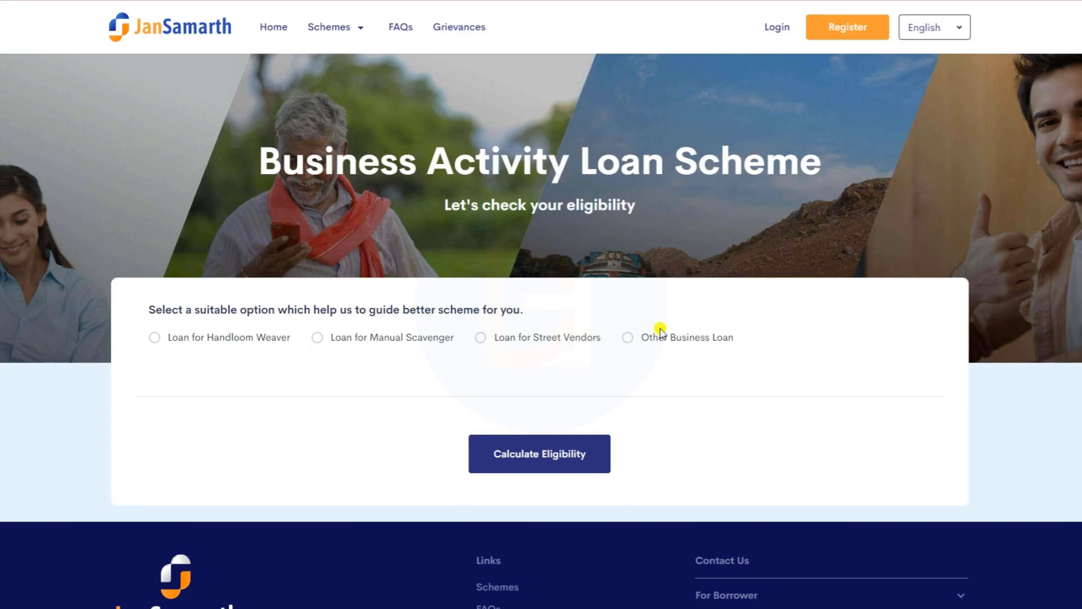
{"action": "left_click", "coordinate": [630, 340]}
{"action": "left_click", "coordinate": [629, 339]}
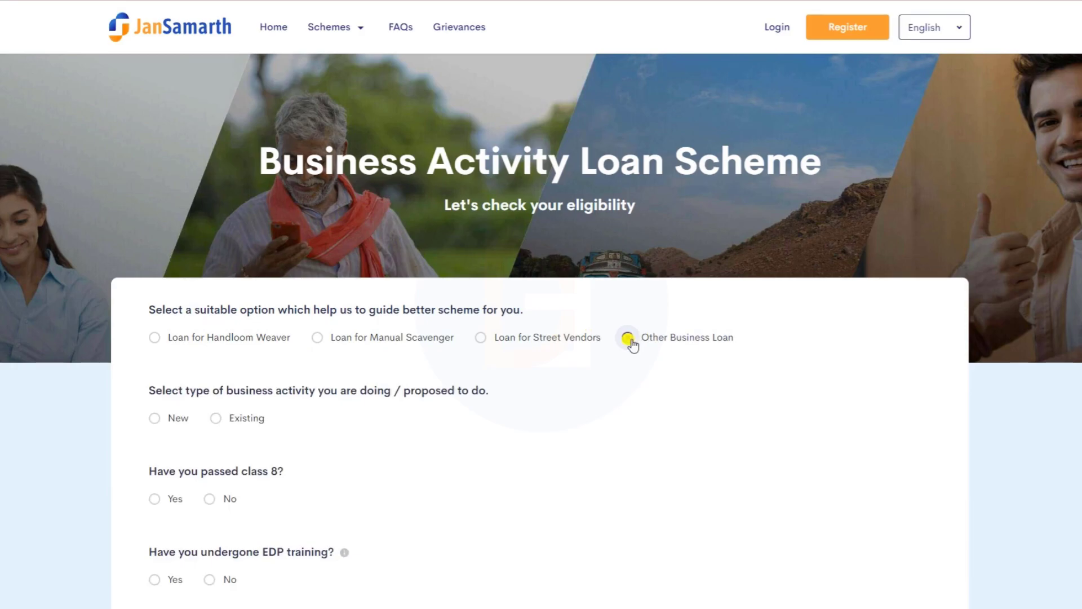
{"action": "left_click", "coordinate": [628, 338]}
{"action": "scroll", "coordinate": [575, 355], "scroll_direction": "down", "scroll_amount": 4}
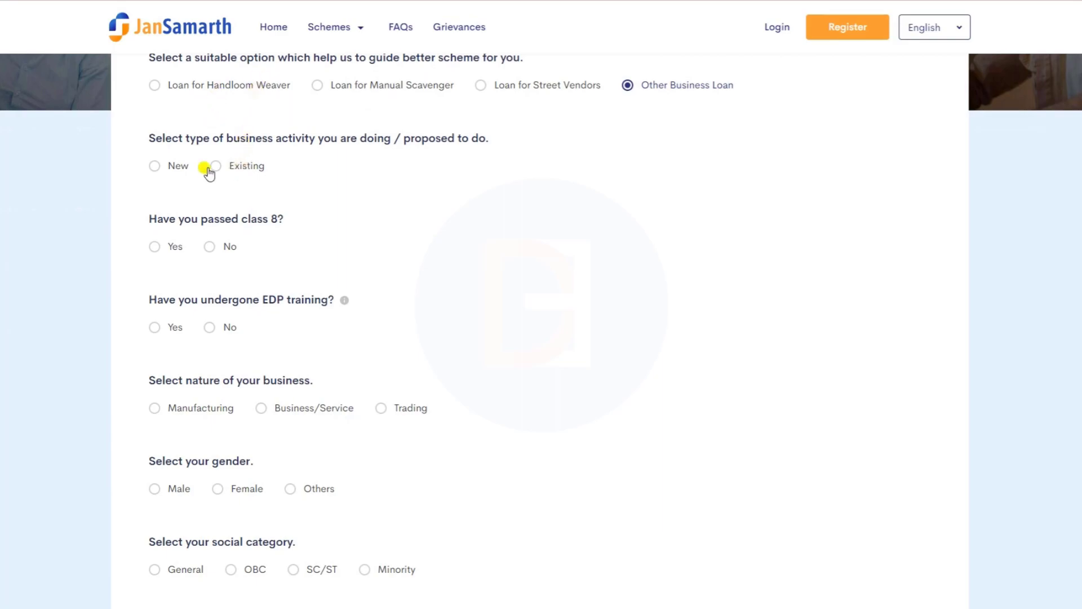
- Answer existing business, passed class 8, no EDP training, Business/Service, male applicant, then calculate eligibility
{"action": "left_click", "coordinate": [252, 168]}
{"action": "left_click", "coordinate": [155, 248]}
{"action": "left_click", "coordinate": [210, 327]}
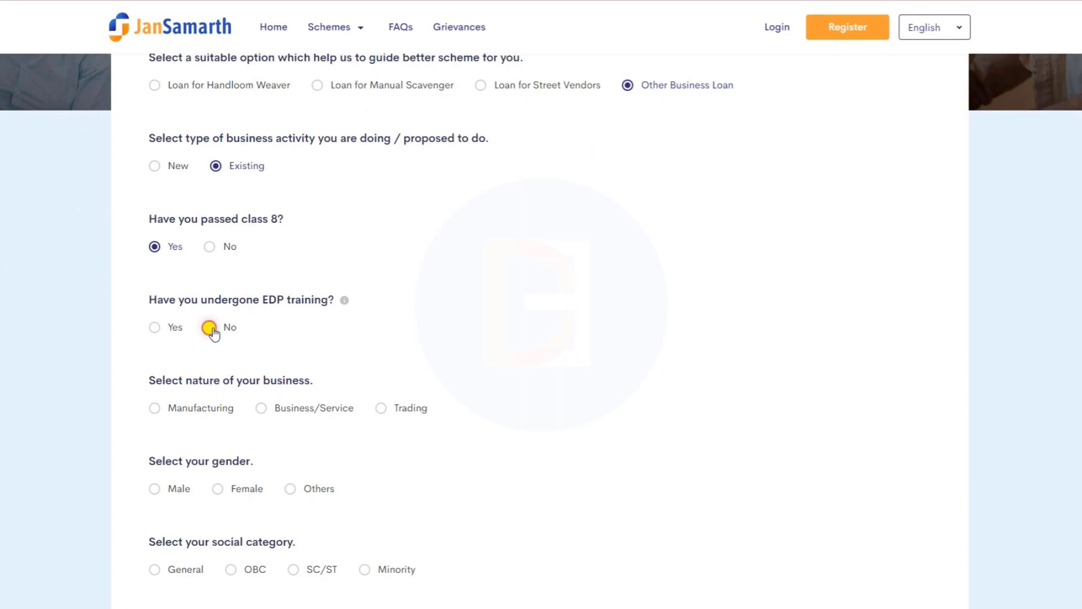
{"action": "left_click", "coordinate": [340, 410]}
{"action": "scroll", "coordinate": [256, 425], "scroll_direction": "down", "scroll_amount": 3}
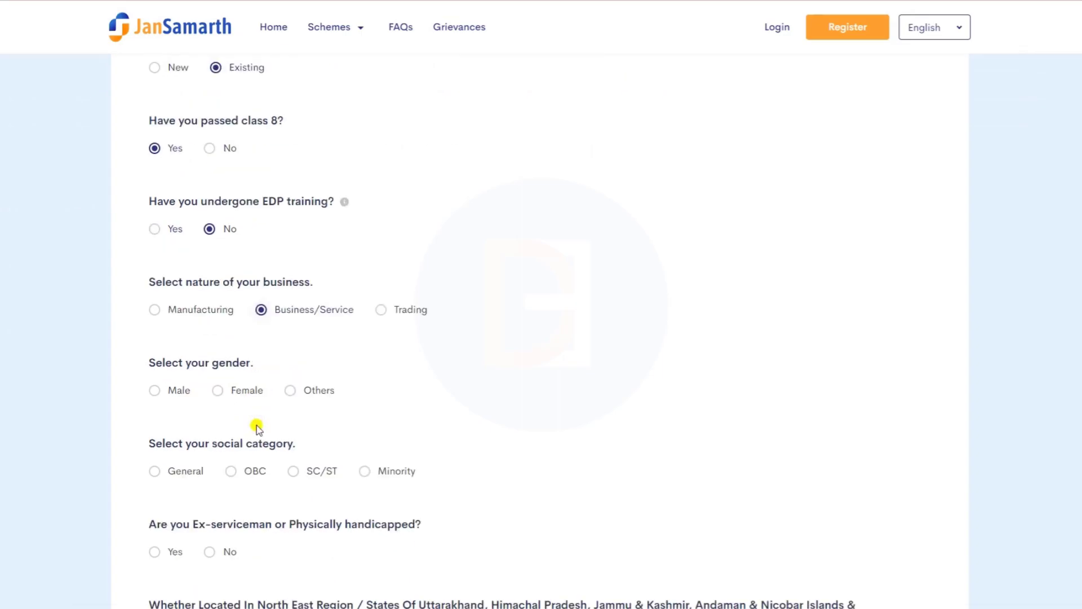
{"action": "left_click", "coordinate": [180, 297]}
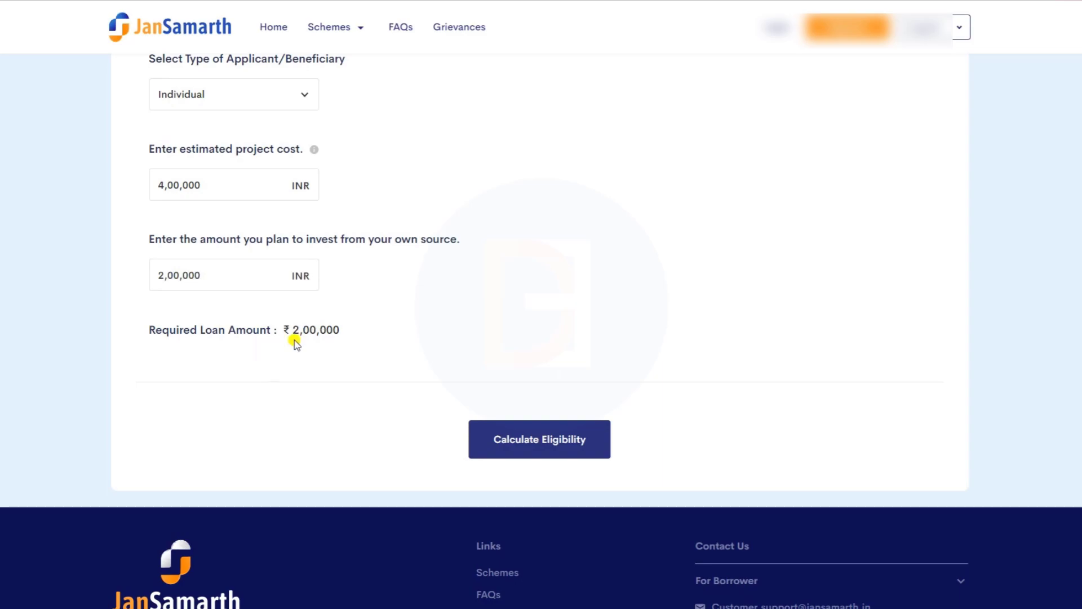
{"action": "left_click", "coordinate": [534, 441]}
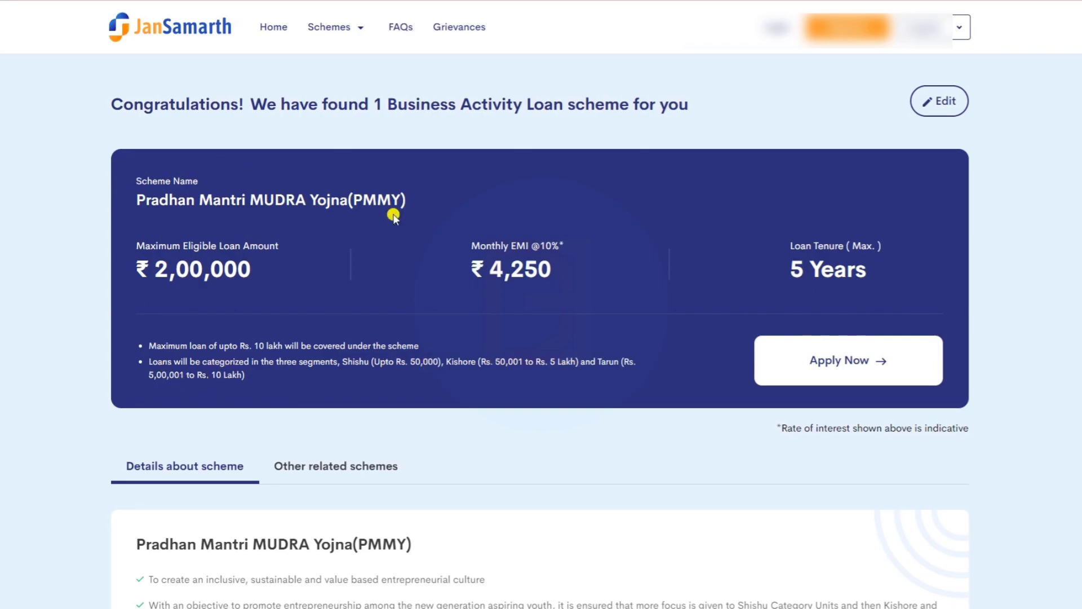
- Review the PMMY card (up to ₹2,00,000, ₹4,250 EMI, 5 years) and apply for it
{"action": "scroll", "coordinate": [401, 384], "scroll_direction": "down", "scroll_amount": 5}
{"action": "scroll", "coordinate": [331, 394], "scroll_direction": "up", "scroll_amount": 5}
{"action": "left_click", "coordinate": [840, 369]}
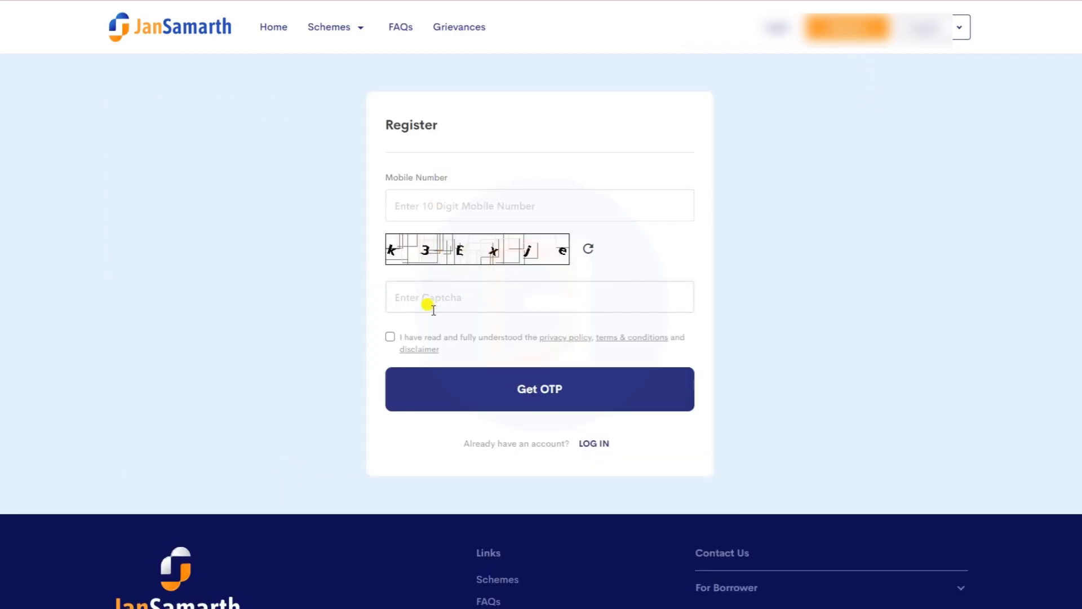
- Read through the privacy policy, terms and conditions, and disclaimer, then acknowledge and give consent
{"action": "left_click", "coordinate": [391, 338]}
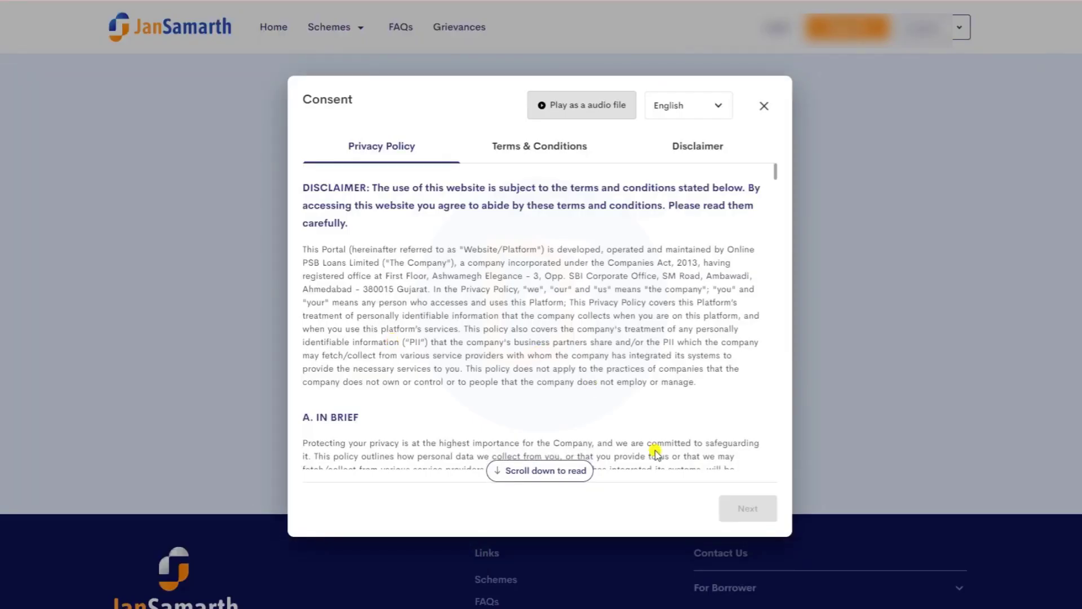
{"action": "left_click", "coordinate": [580, 464]}
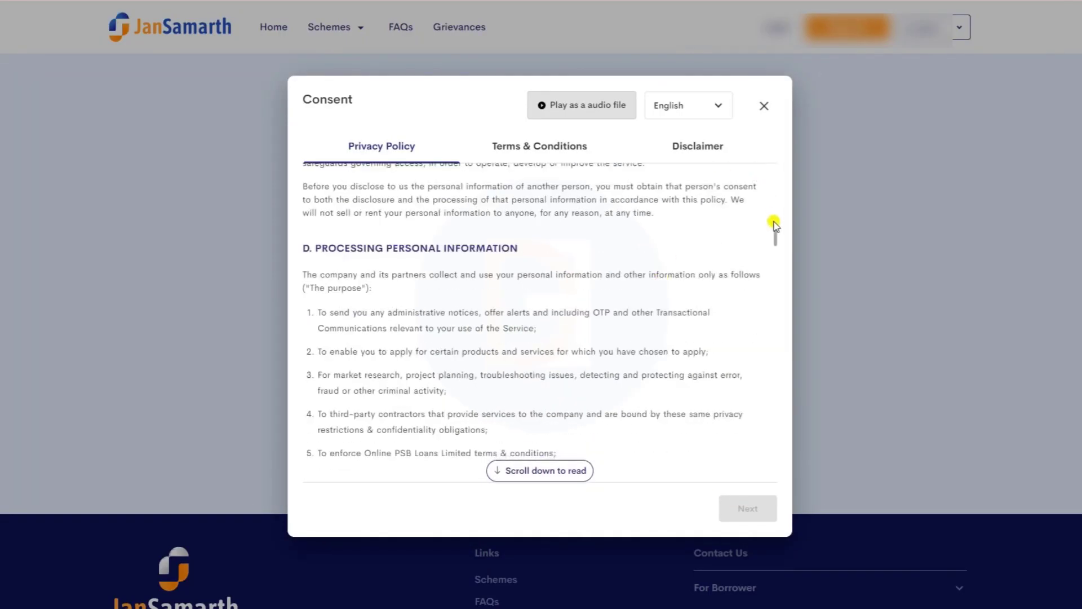
{"action": "left_click_drag", "start_coordinate": [774, 238], "coordinate": [776, 480]}
{"action": "left_click", "coordinate": [748, 507]}
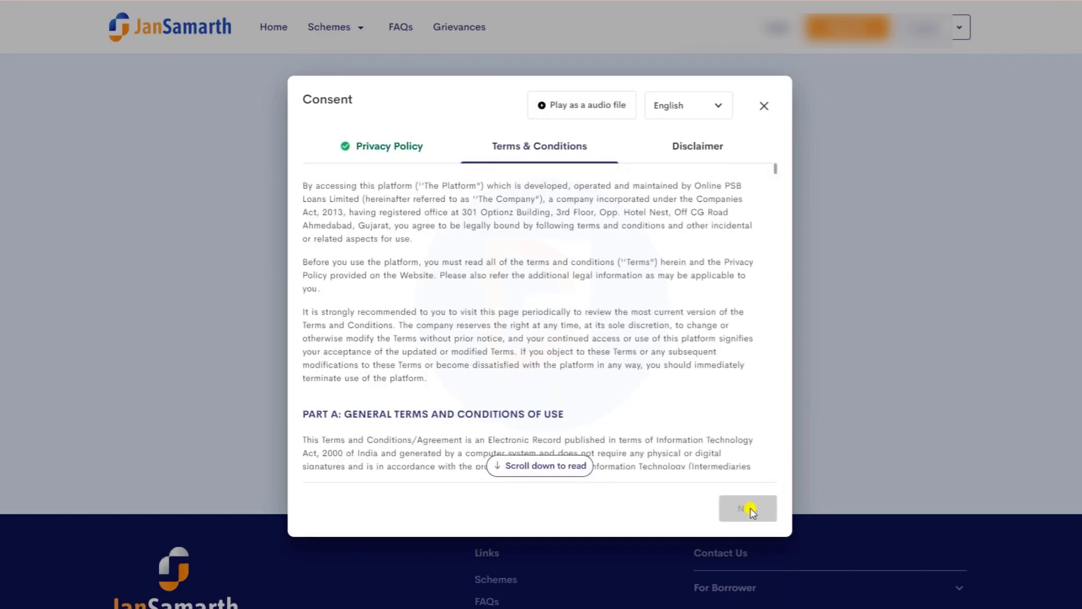
{"action": "left_click_drag", "start_coordinate": [776, 170], "coordinate": [771, 472]}
{"action": "left_click", "coordinate": [747, 509]}
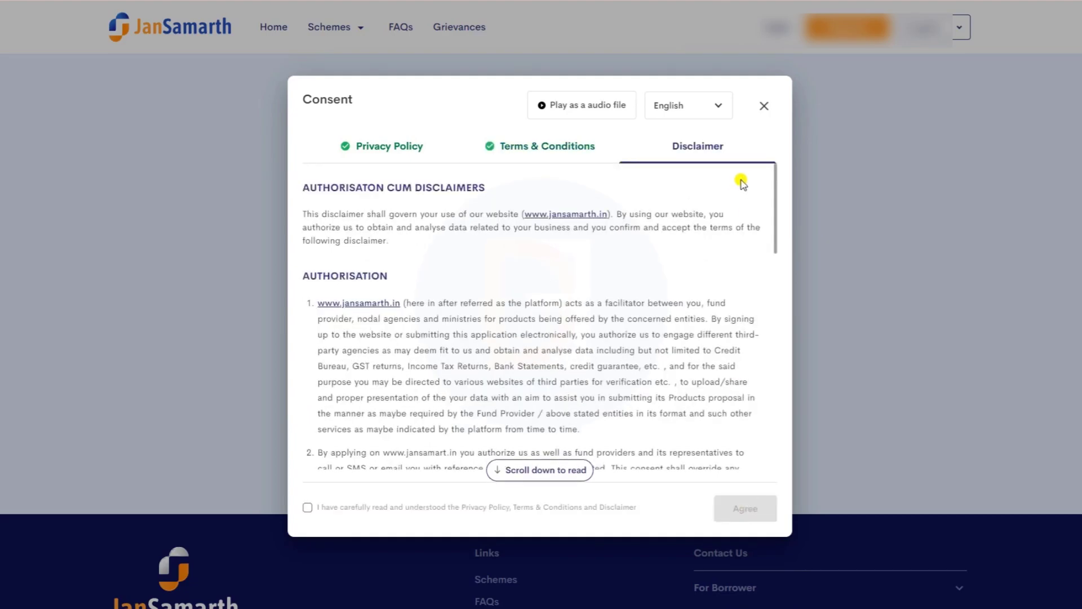
{"action": "left_click_drag", "start_coordinate": [773, 198], "coordinate": [767, 459]}
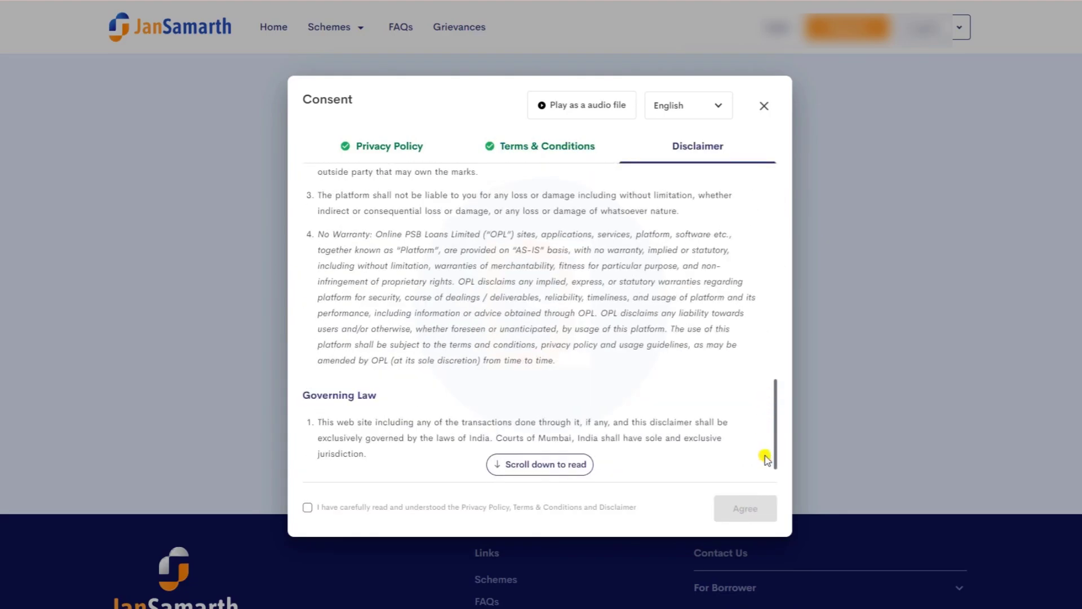
{"action": "left_click", "coordinate": [308, 507]}
{"action": "left_click", "coordinate": [752, 508]}
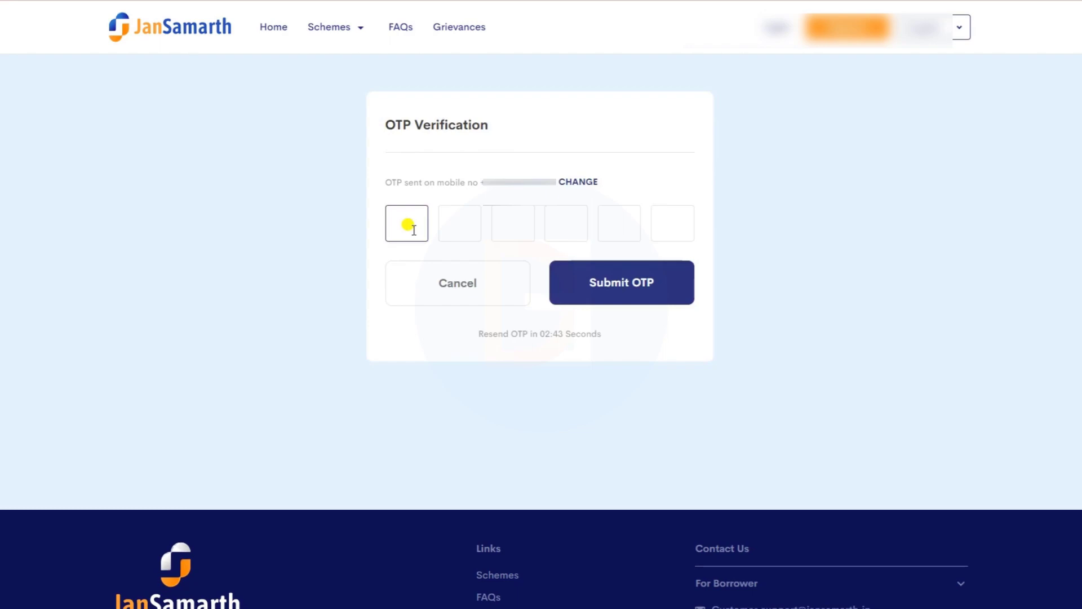
{"action": "type", "text": "123456"}
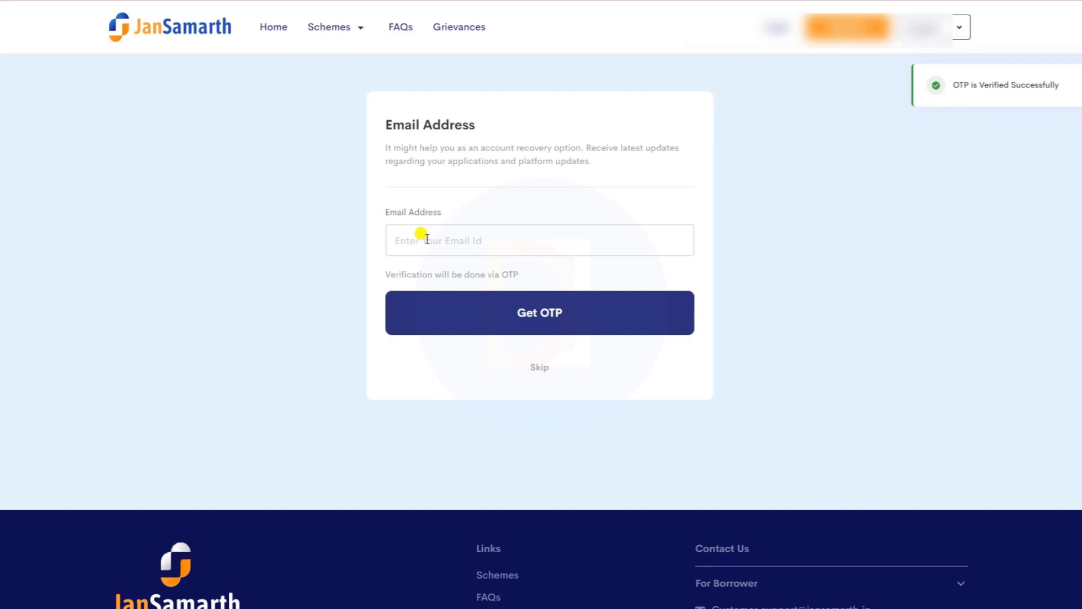
{"action": "left_click", "coordinate": [534, 311]}
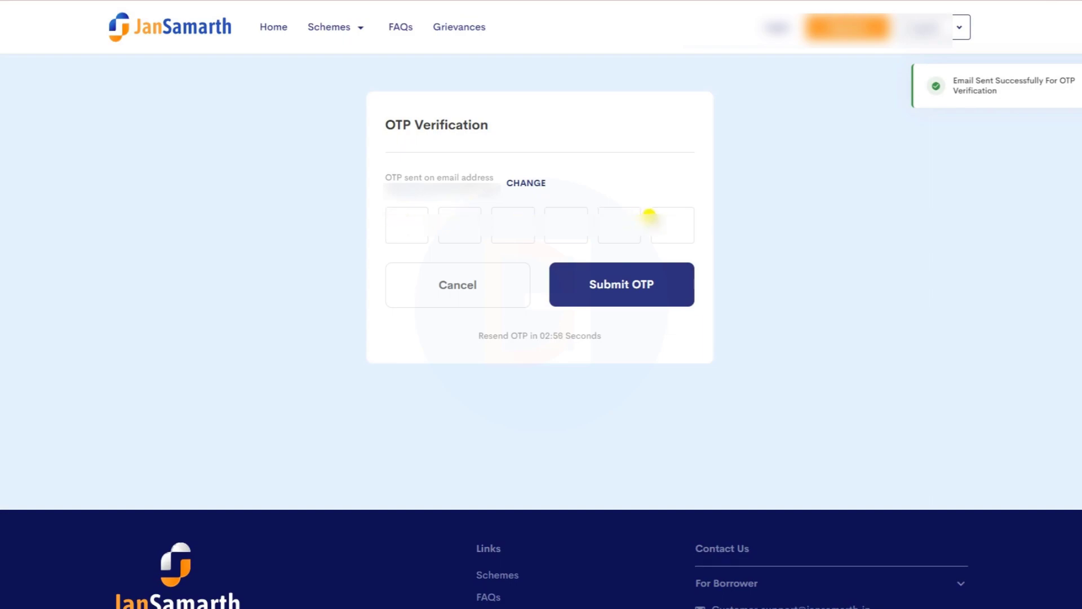
{"action": "left_click", "coordinate": [403, 216]}
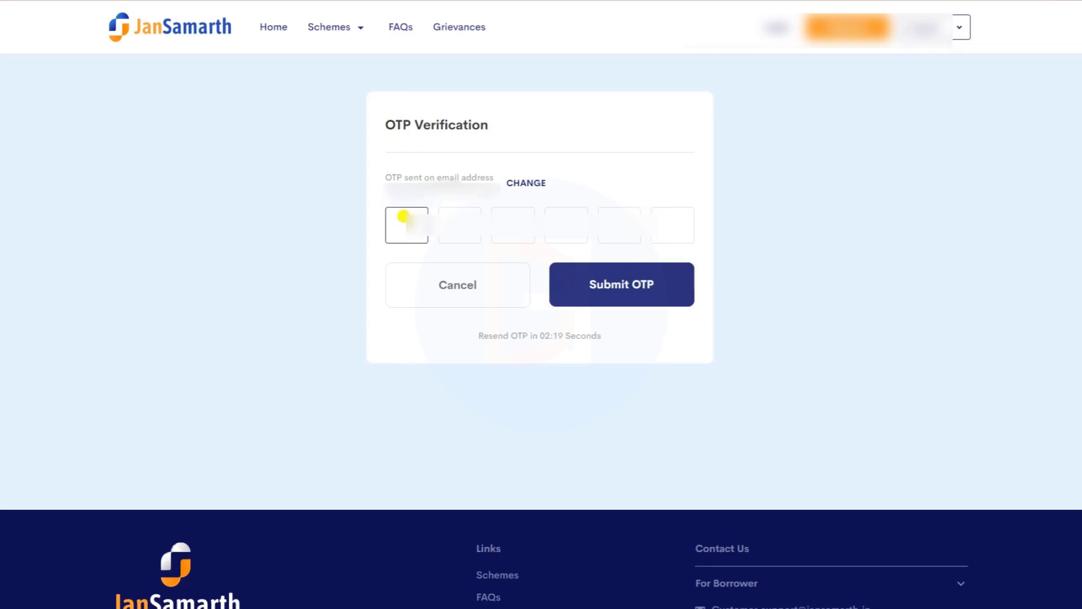
{"action": "type", "text": "•••••"}
{"action": "type", "text": "•"}
{"action": "key", "text": "Return"}
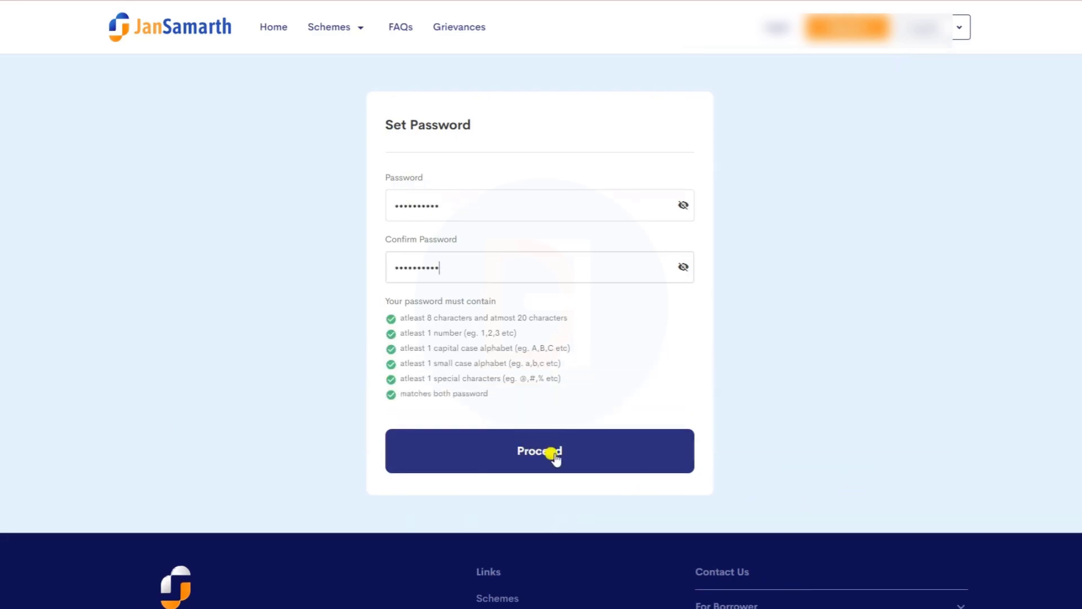
{"action": "left_click", "coordinate": [552, 450]}
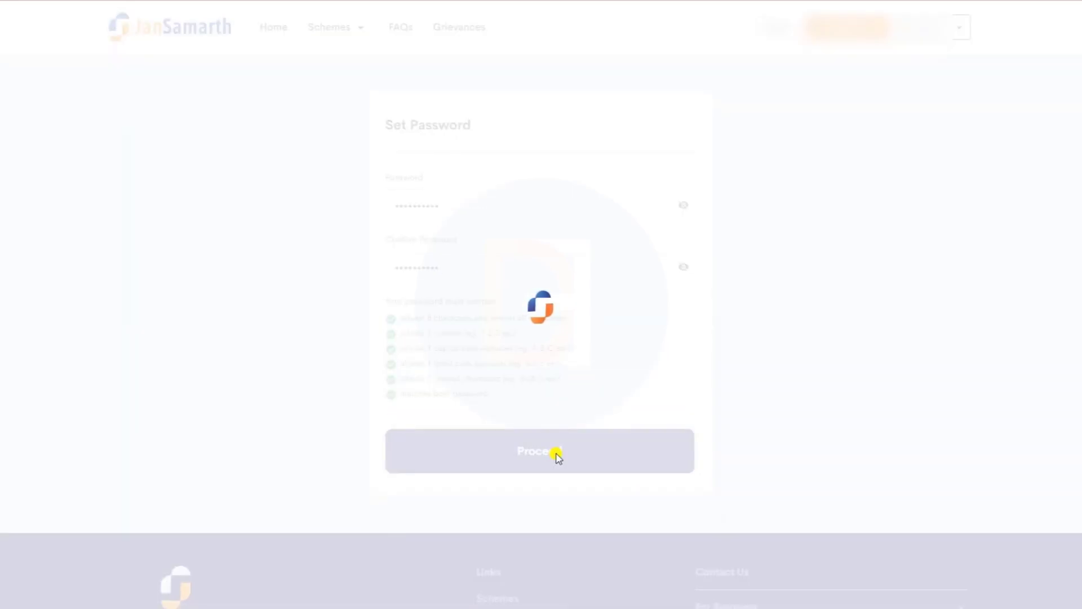
- Continue the PMMY application and scroll through all 13 eligibility answers on Review details
{"action": "scroll", "coordinate": [708, 361], "scroll_direction": "down", "scroll_amount": 3}
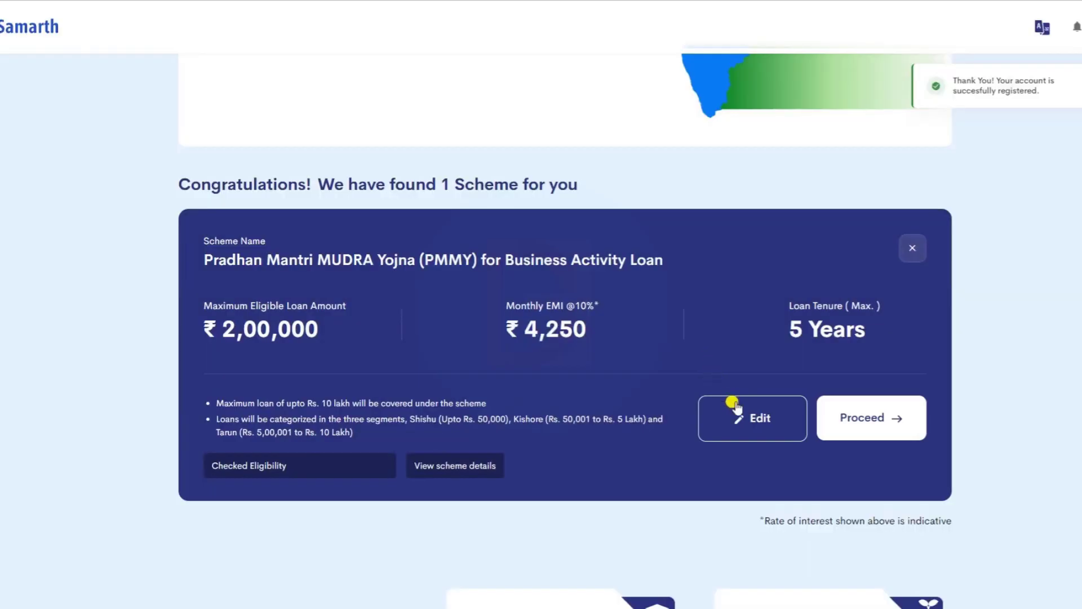
{"action": "left_click", "coordinate": [868, 418]}
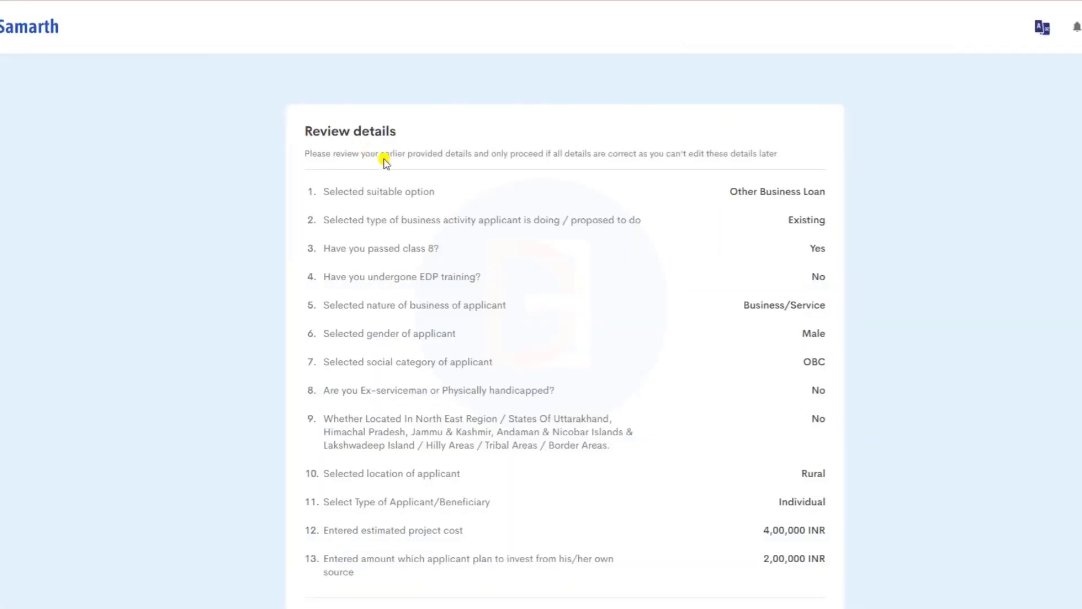
{"action": "scroll", "coordinate": [392, 204], "scroll_direction": "down", "scroll_amount": 2}
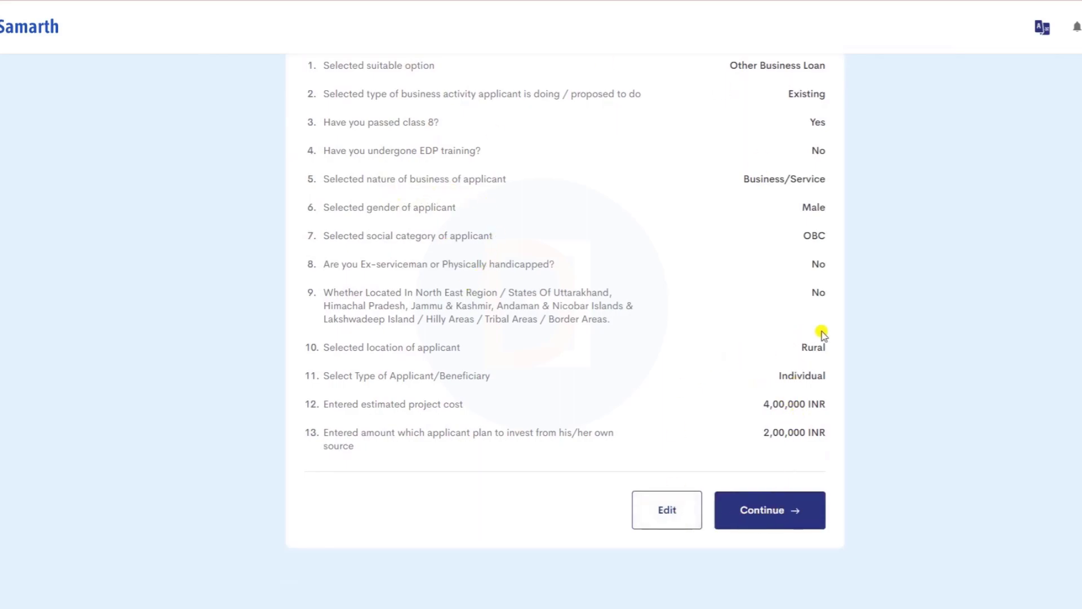
{"action": "scroll", "coordinate": [806, 186], "scroll_direction": "up", "scroll_amount": 1}
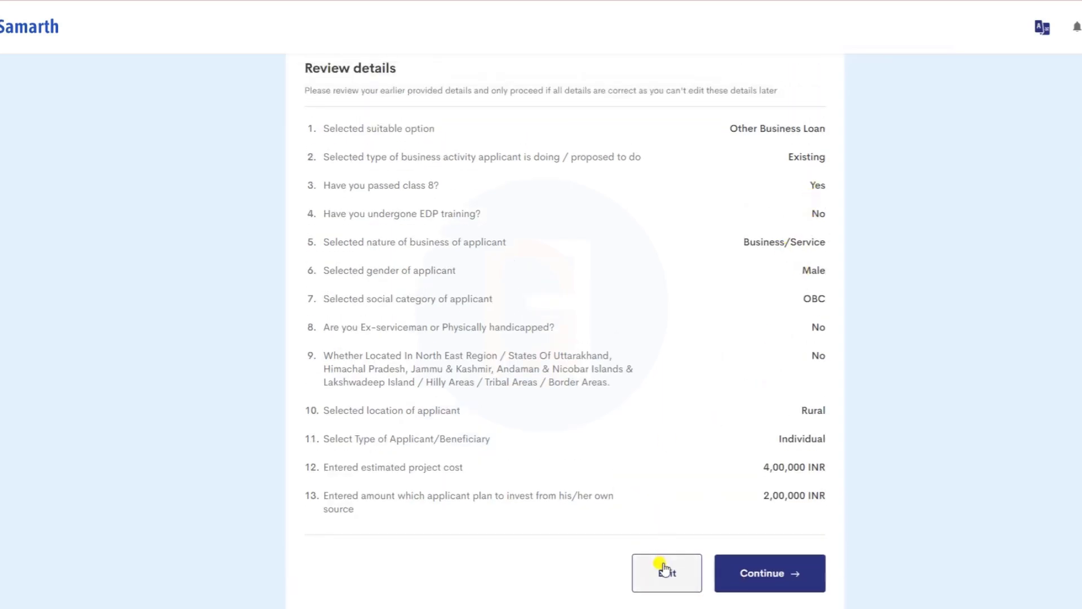
{"action": "scroll", "coordinate": [667, 462], "scroll_direction": "down", "scroll_amount": 2}
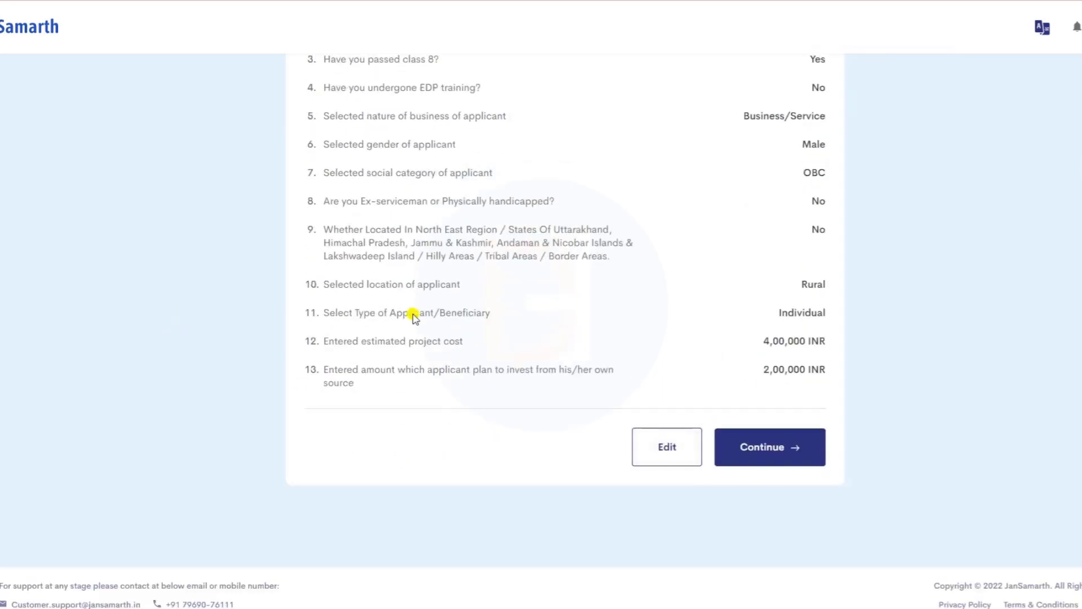
{"action": "scroll", "coordinate": [459, 363], "scroll_direction": "up", "scroll_amount": 2}
- Confirm the reviewed details, pass the documents checklist, and accept the Aadhaar, Income Tax and Bureau Check consents
{"action": "left_click", "coordinate": [756, 563]}
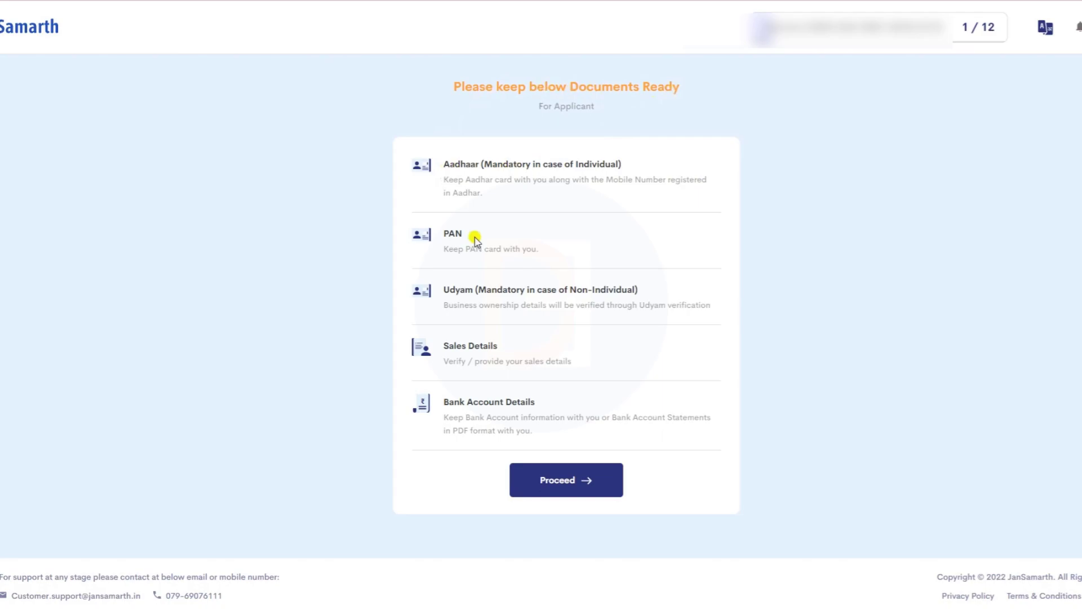
{"action": "left_click", "coordinate": [567, 480]}
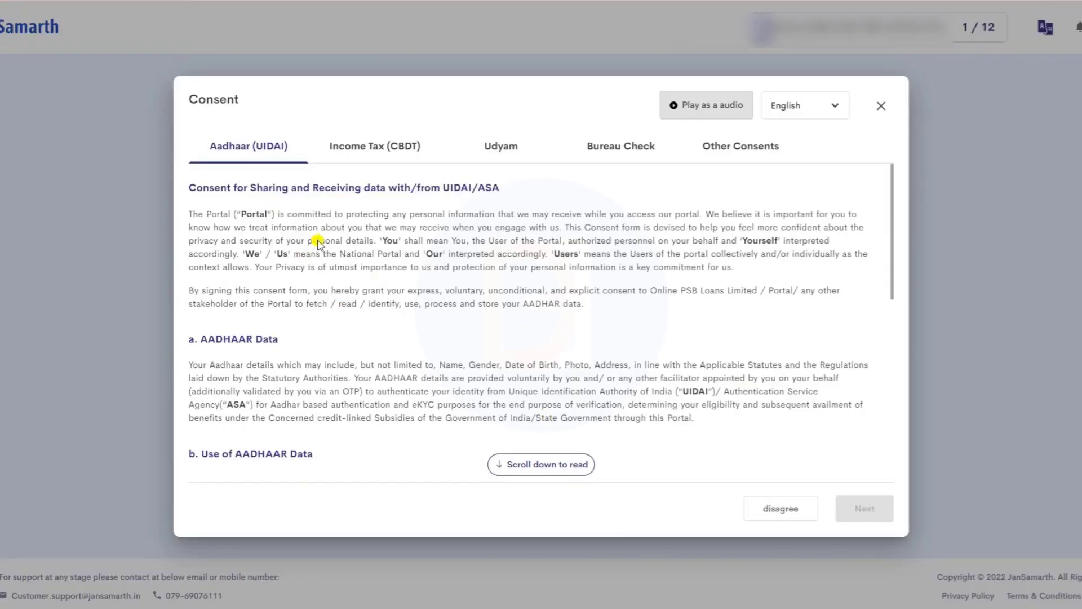
{"action": "scroll", "coordinate": [649, 372], "scroll_direction": "down", "scroll_amount": 10}
{"action": "left_click", "coordinate": [856, 511]}
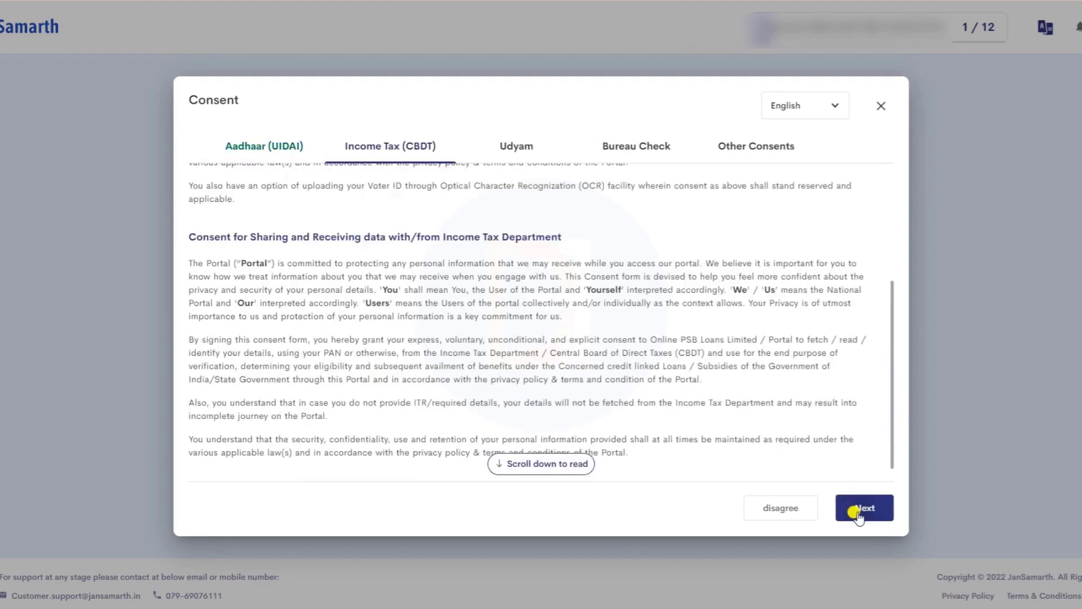
{"action": "scroll", "coordinate": [620, 339], "scroll_direction": "down", "scroll_amount": 5}
{"action": "left_click", "coordinate": [866, 510]}
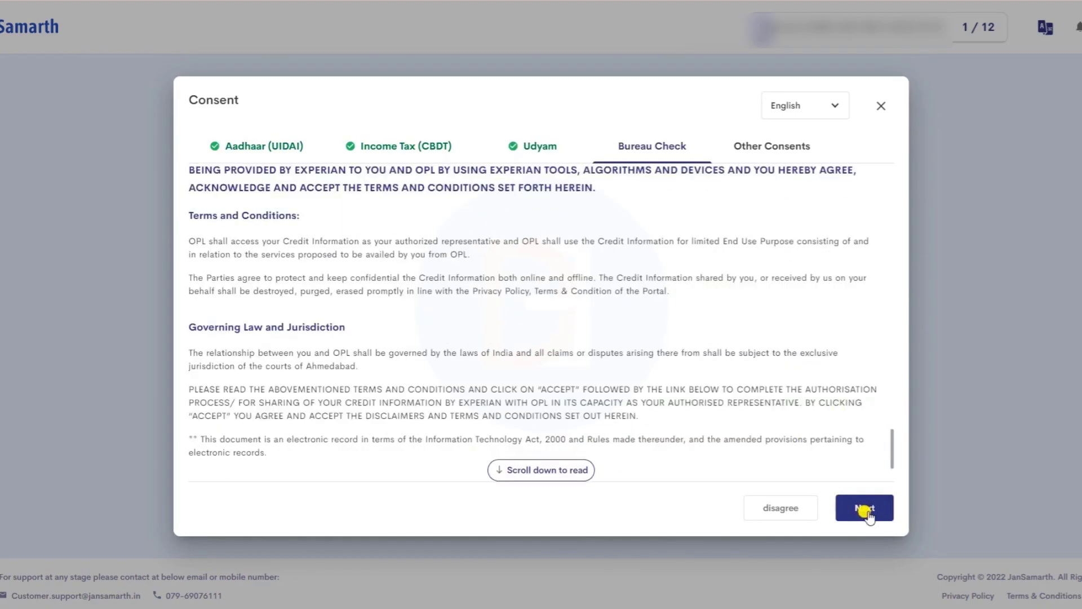
{"action": "left_click", "coordinate": [866, 511]}
{"action": "scroll", "coordinate": [763, 451], "scroll_direction": "down", "scroll_amount": 8}
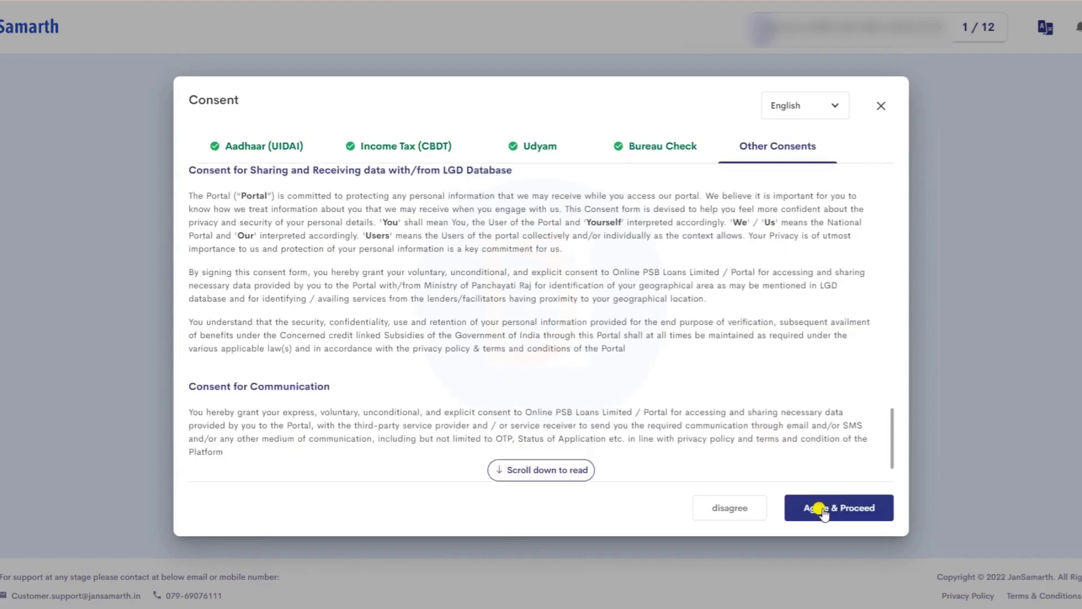
- Agree to all consents, then fill in and submit the applicant's PAN details for verification
{"action": "left_click", "coordinate": [846, 508]}
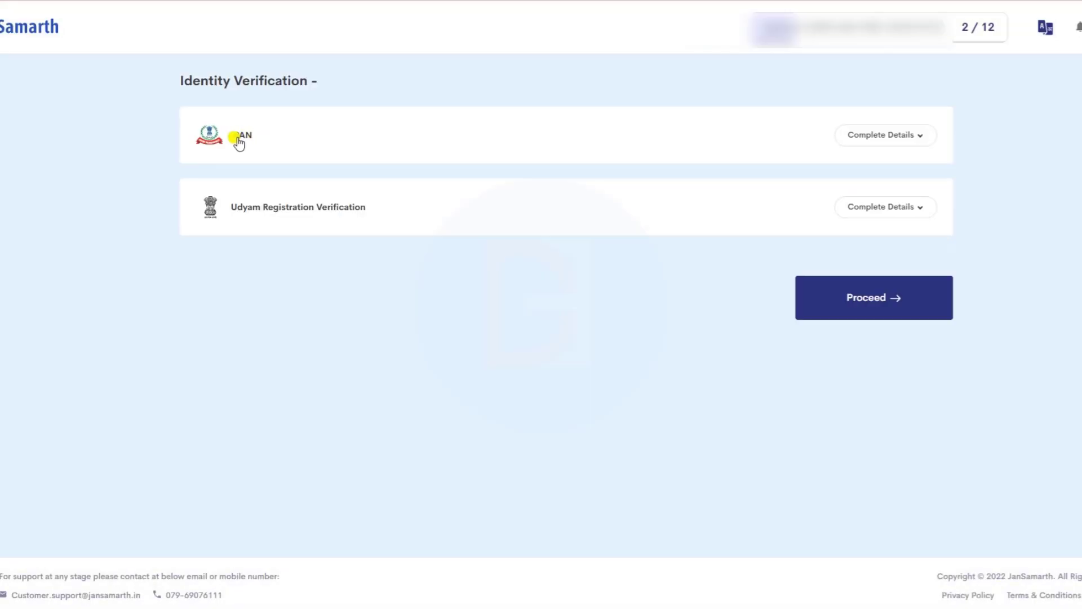
{"action": "left_click", "coordinate": [903, 138]}
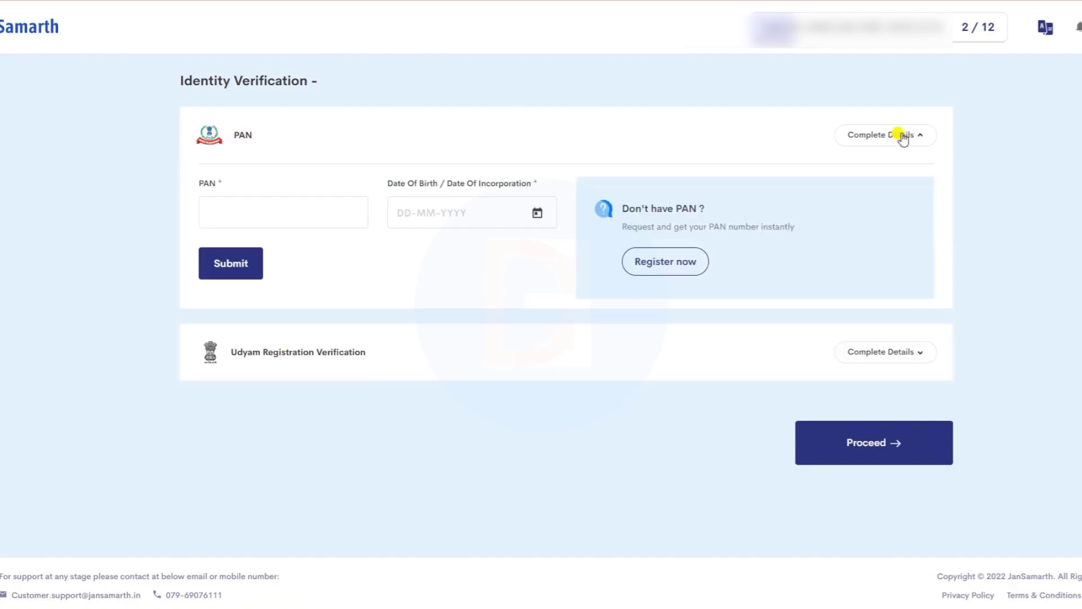
{"action": "left_click", "coordinate": [903, 138]}
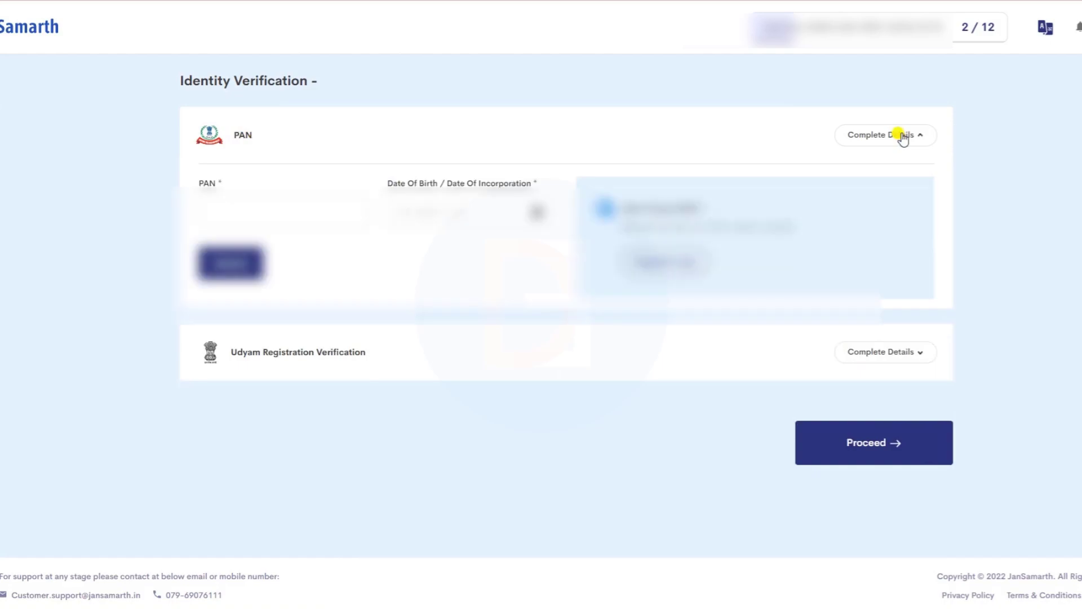
{"action": "left_click", "coordinate": [245, 264]}
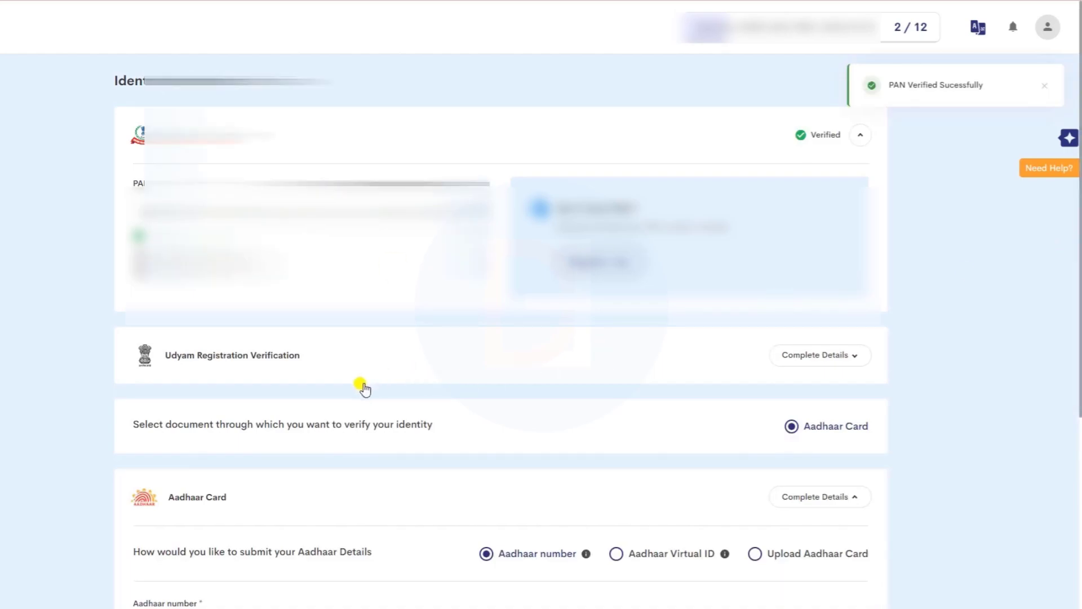
- Verify the applicant's Aadhaar by requesting an OTP and pasting in the code
{"action": "scroll", "coordinate": [363, 389], "scroll_direction": "down", "scroll_amount": 5}
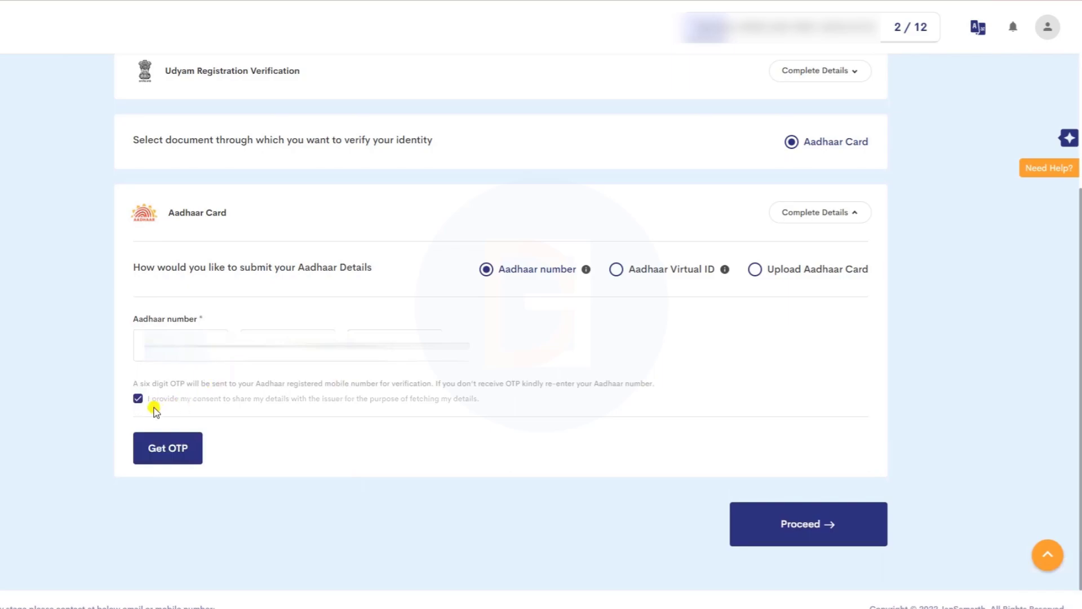
{"action": "left_click", "coordinate": [156, 450]}
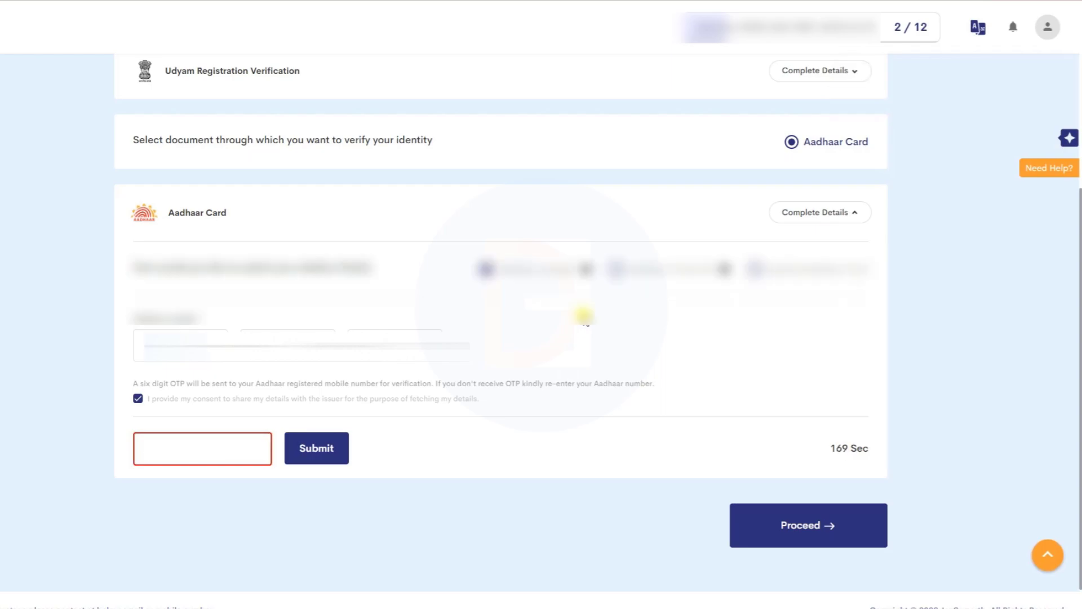
{"action": "key", "text": "ctrl+v"}
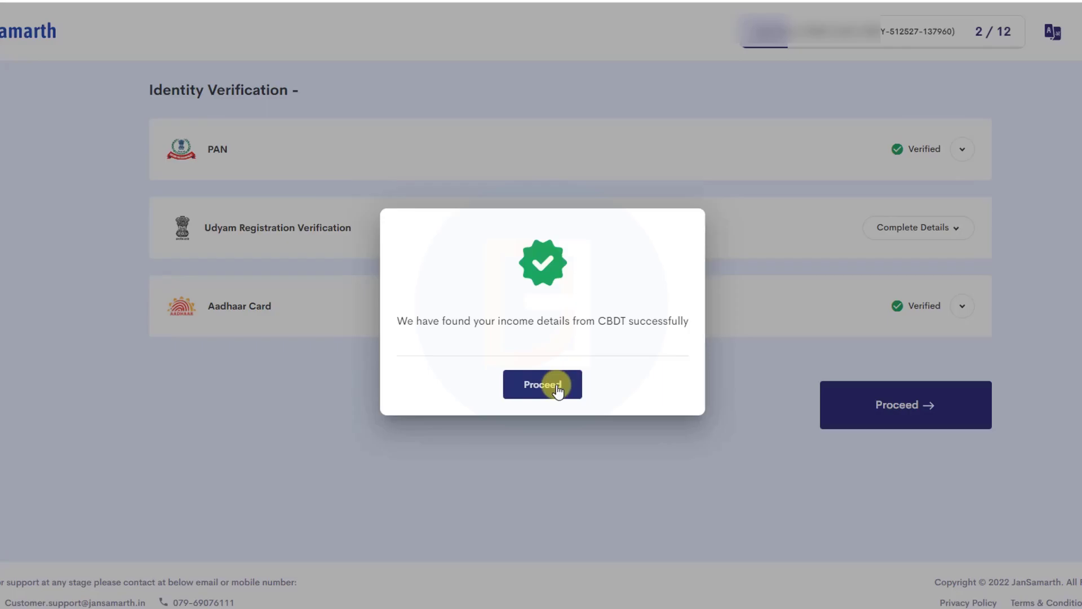
- Acknowledge the CBDT income-details confirmation and proceed to Sales Details
{"action": "left_click", "coordinate": [557, 386]}
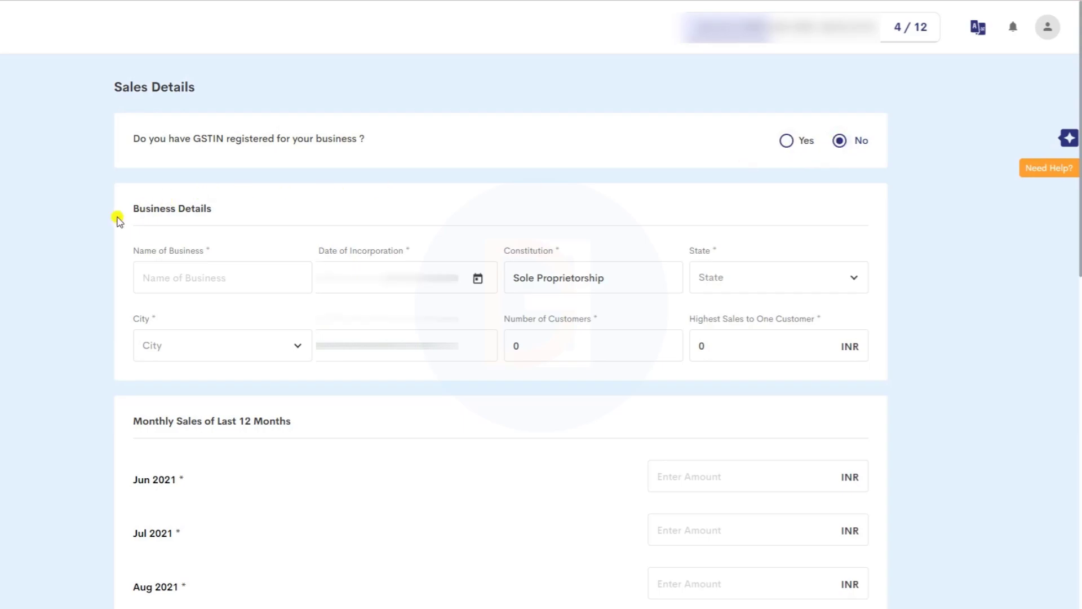
- Fill in date of incorporation, constitution, number of customers and highest sales to one customer
{"action": "scroll", "coordinate": [176, 273], "scroll_direction": "down", "scroll_amount": 1}
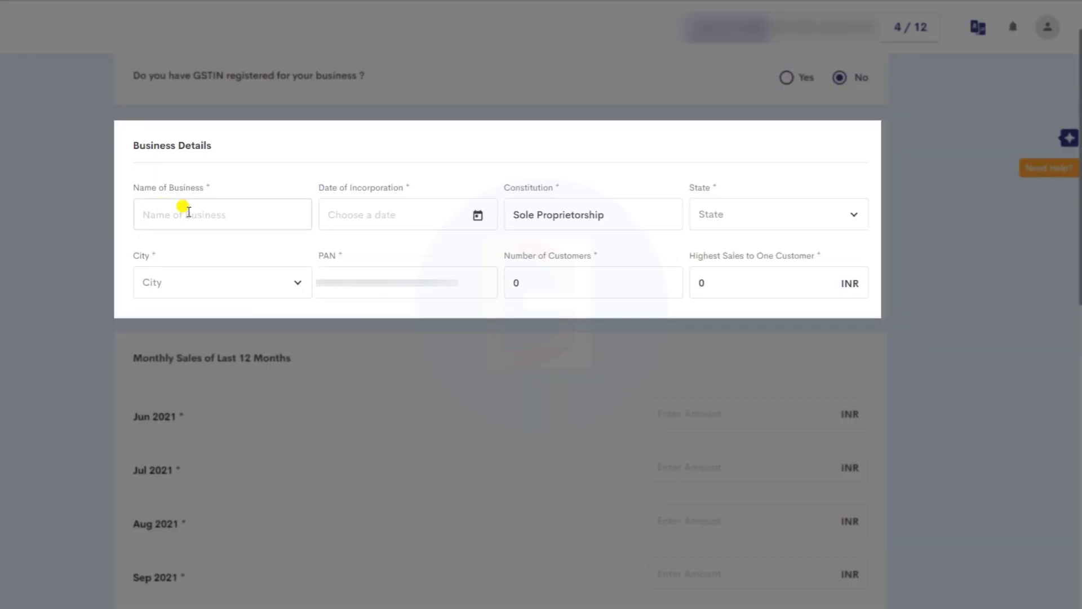
{"action": "left_click", "coordinate": [418, 214]}
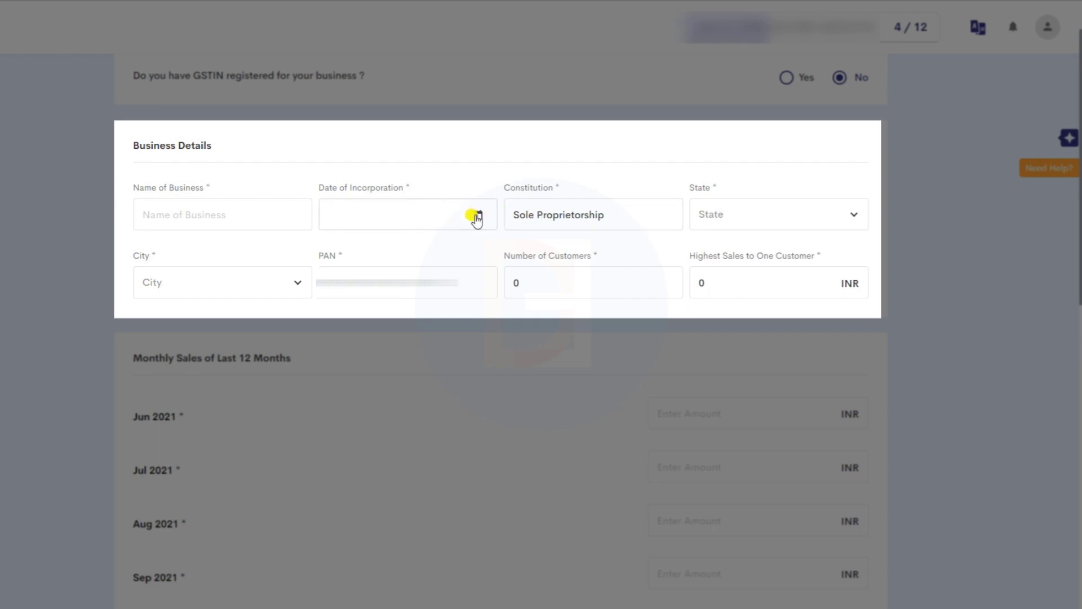
{"action": "left_click", "coordinate": [540, 212]}
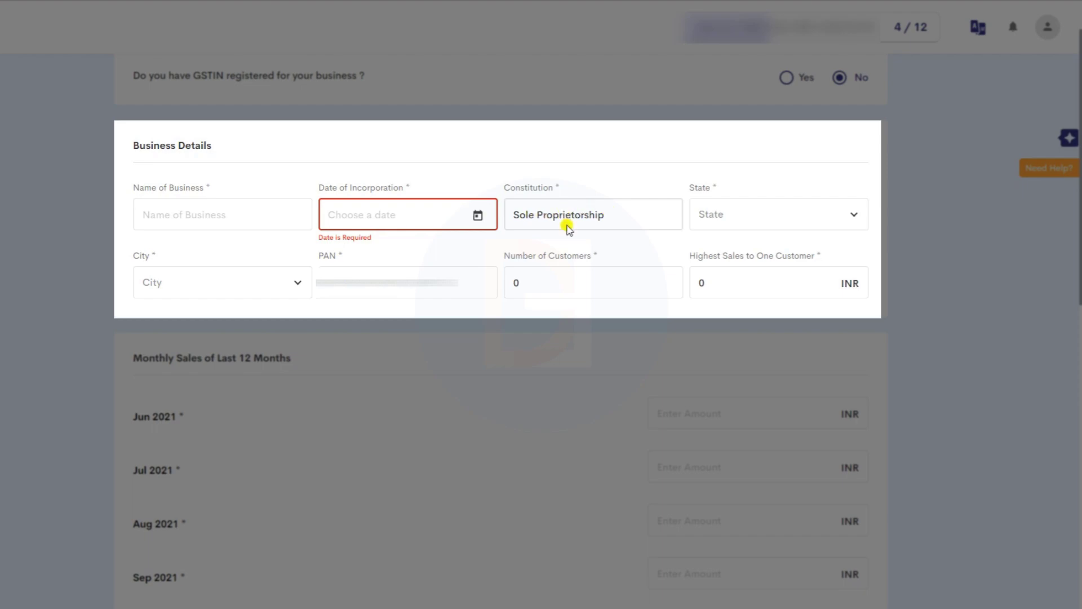
{"action": "double_click", "coordinate": [531, 341]}
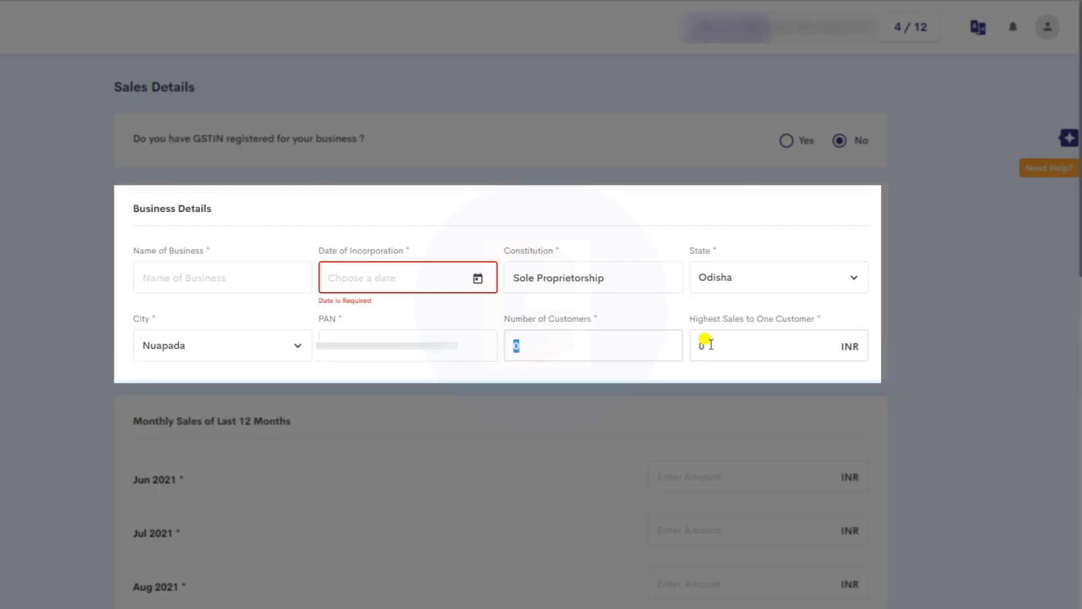
{"action": "left_click", "coordinate": [709, 345]}
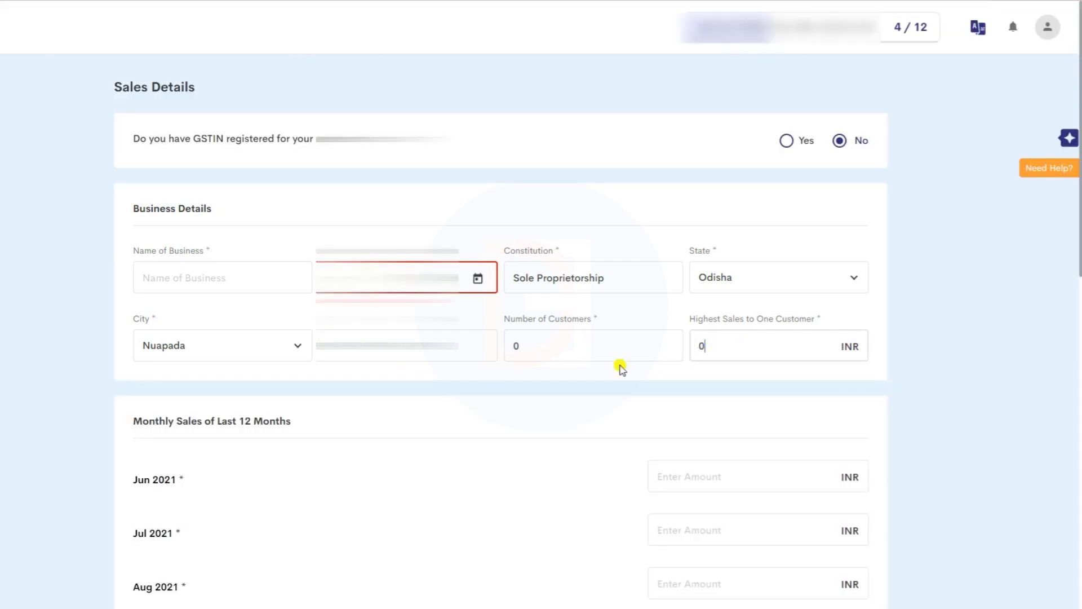
- Submit the monthly sales figures and continue to Bank Account Details
{"action": "scroll", "coordinate": [333, 373], "scroll_direction": "down", "scroll_amount": 2}
{"action": "scroll", "coordinate": [333, 373], "scroll_direction": "down", "scroll_amount": 2}
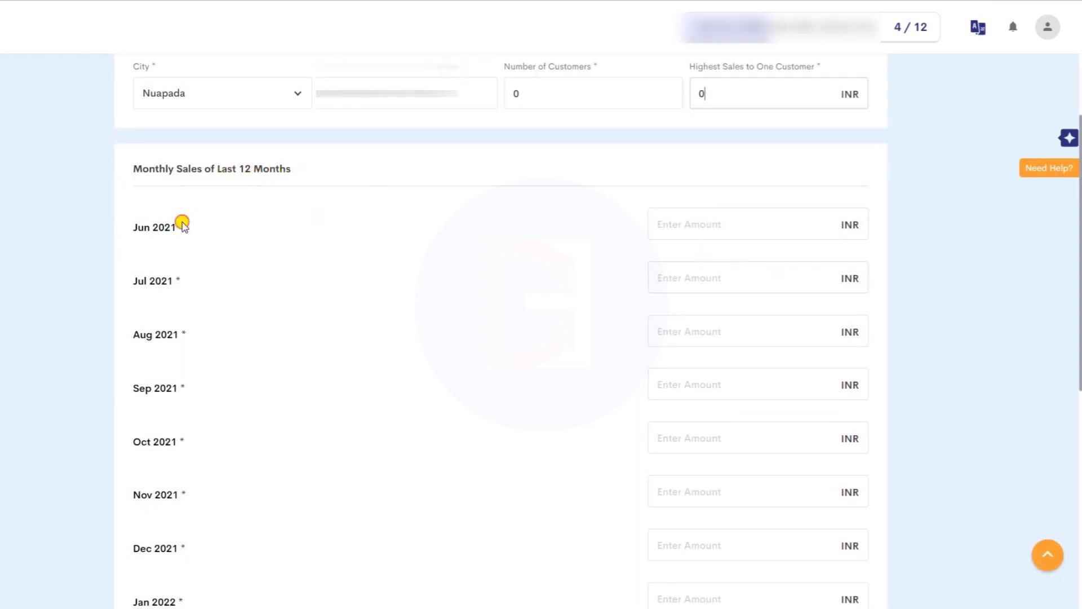
{"action": "scroll", "coordinate": [732, 219], "scroll_direction": "down", "scroll_amount": 8}
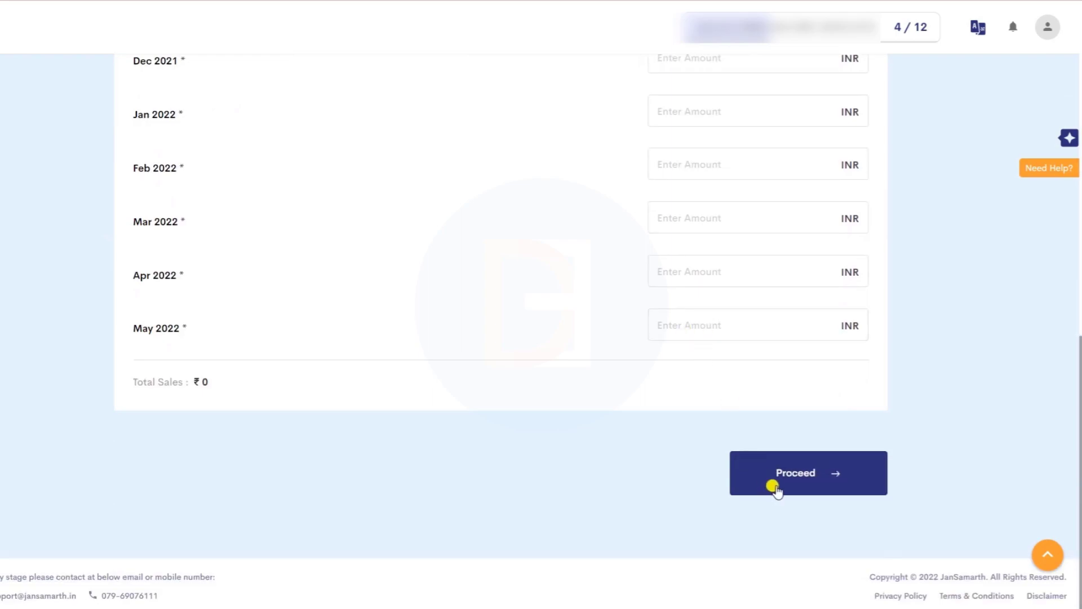
{"action": "left_click", "coordinate": [776, 486]}
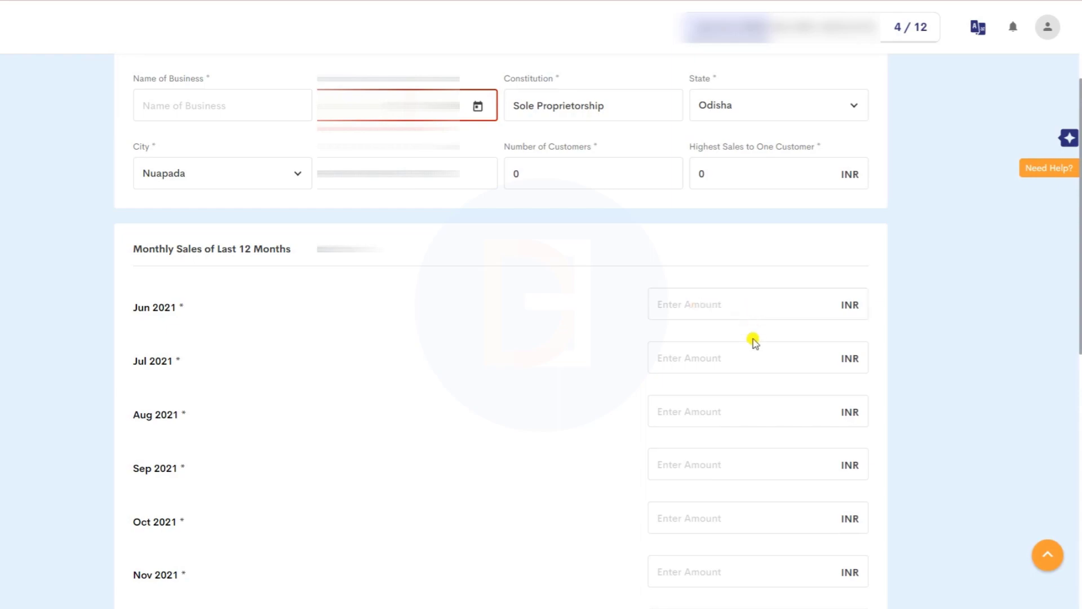
{"action": "scroll", "coordinate": [754, 331], "scroll_direction": "down", "scroll_amount": 10}
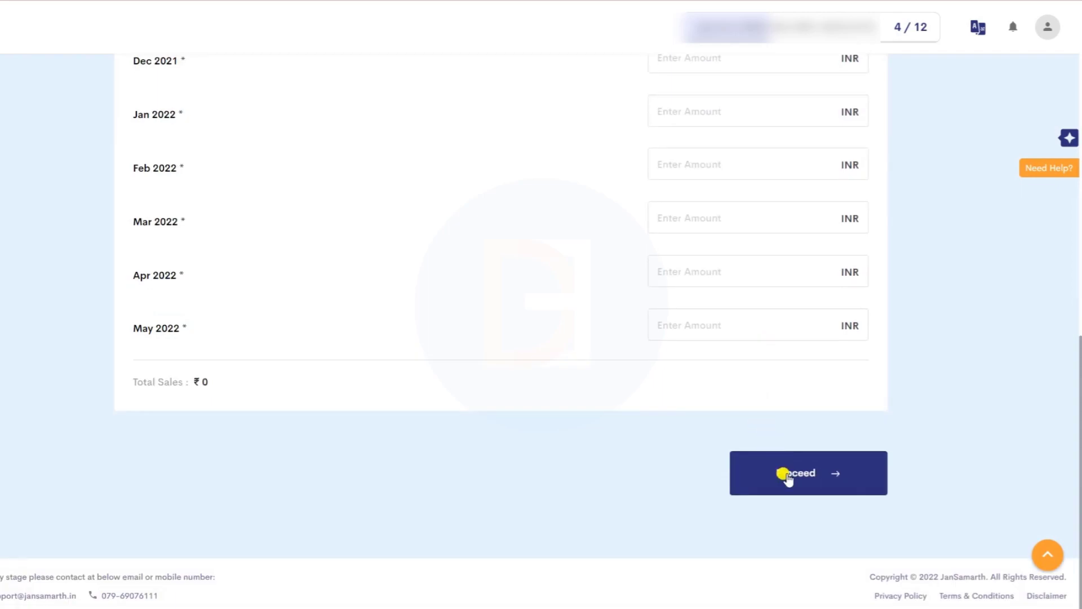
{"action": "left_click", "coordinate": [788, 476]}
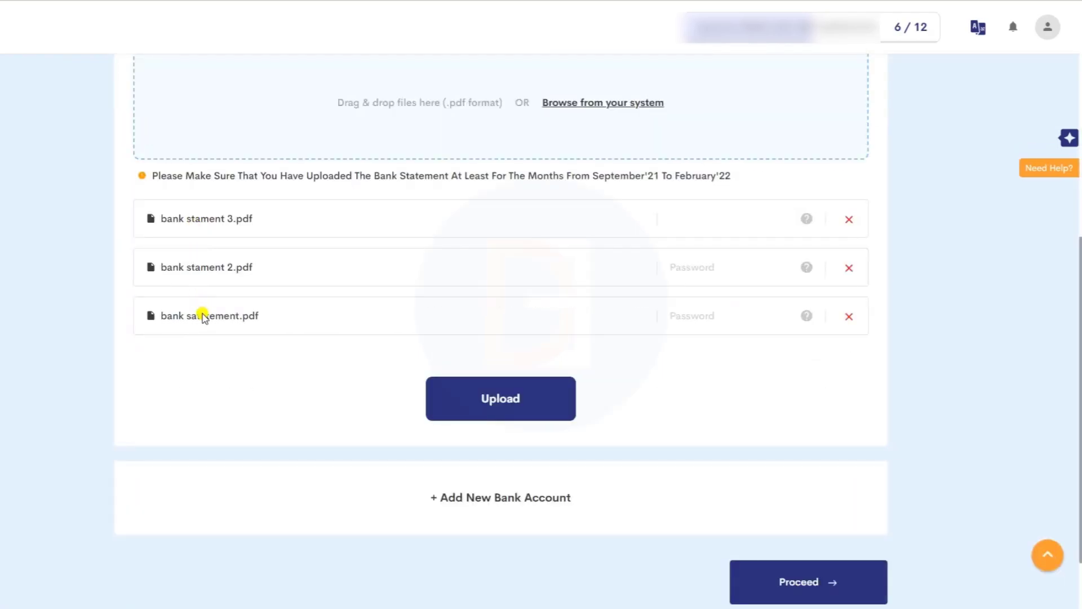
- Leave the statement password fields empty and upload the three bank statement PDFs
{"action": "left_click", "coordinate": [705, 268]}
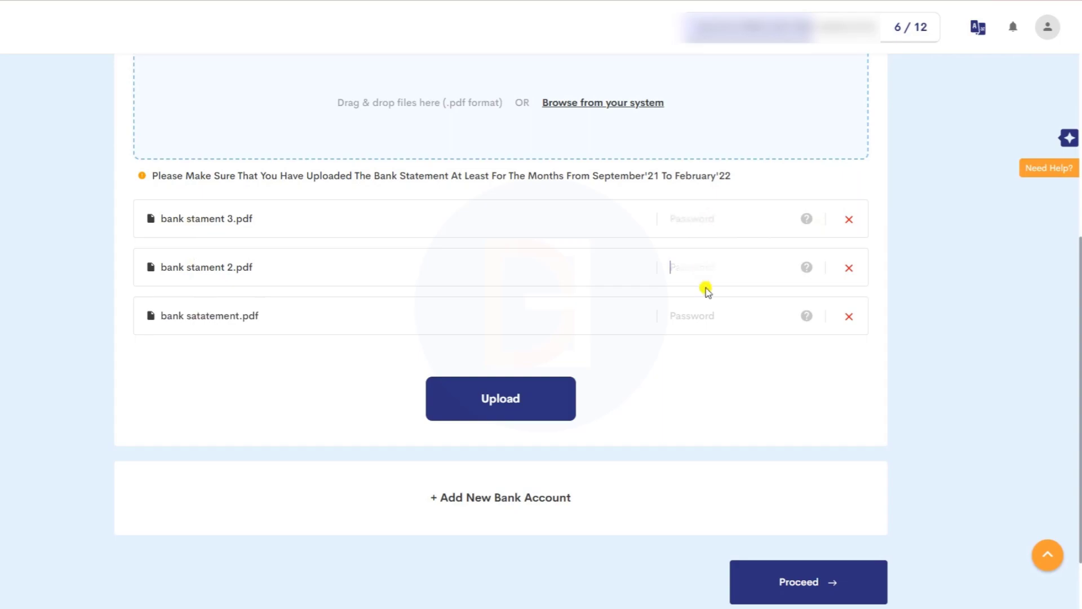
{"action": "mouse_move", "coordinate": [810, 222]}
{"action": "left_click", "coordinate": [713, 219]}
{"action": "type", "text": "••••"}
{"action": "key", "text": "BackSpace"}
{"action": "key", "text": "BackSpace"}
{"action": "key", "text": "BackSpace"}
{"action": "key", "text": "BackSpace"}
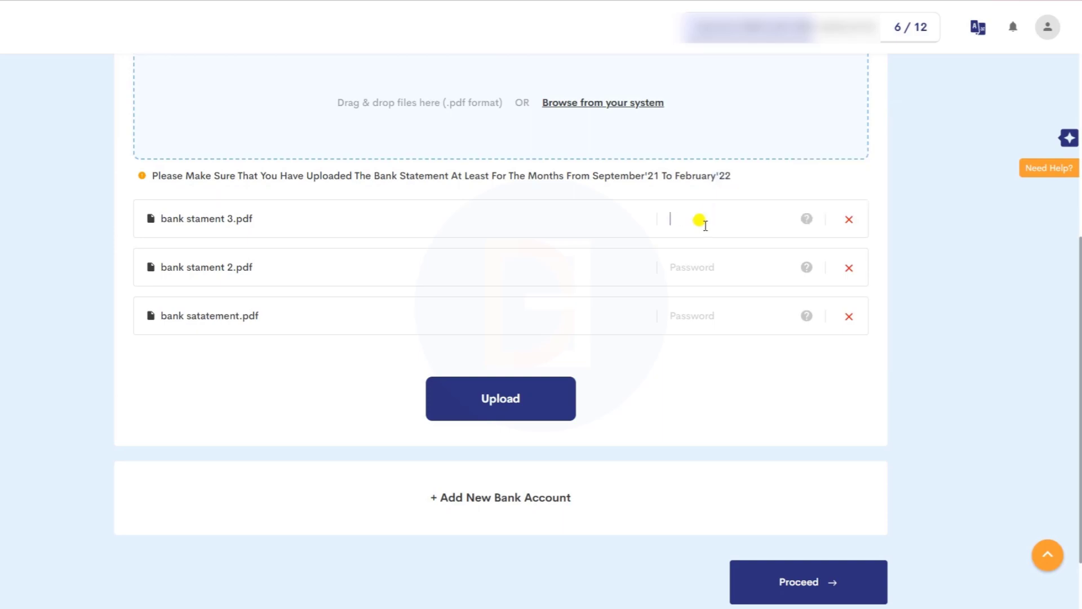
{"action": "left_click", "coordinate": [501, 397]}
{"action": "left_click", "coordinate": [706, 269]}
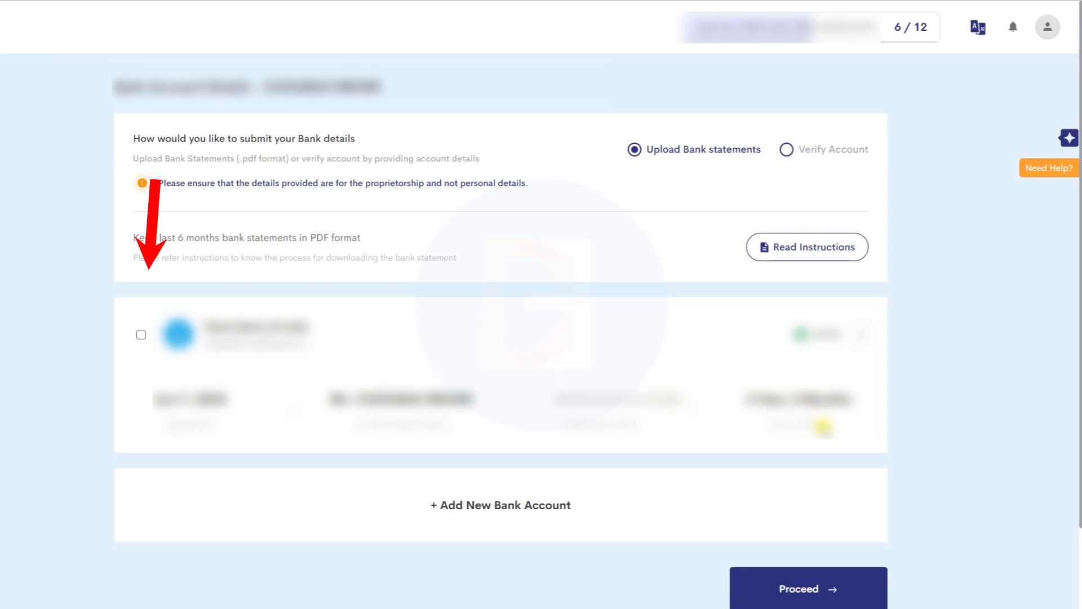
- Select the analysed bank account and move on to step 7 of 12, Business Details
{"action": "left_click", "coordinate": [141, 336]}
{"action": "left_click", "coordinate": [770, 494]}
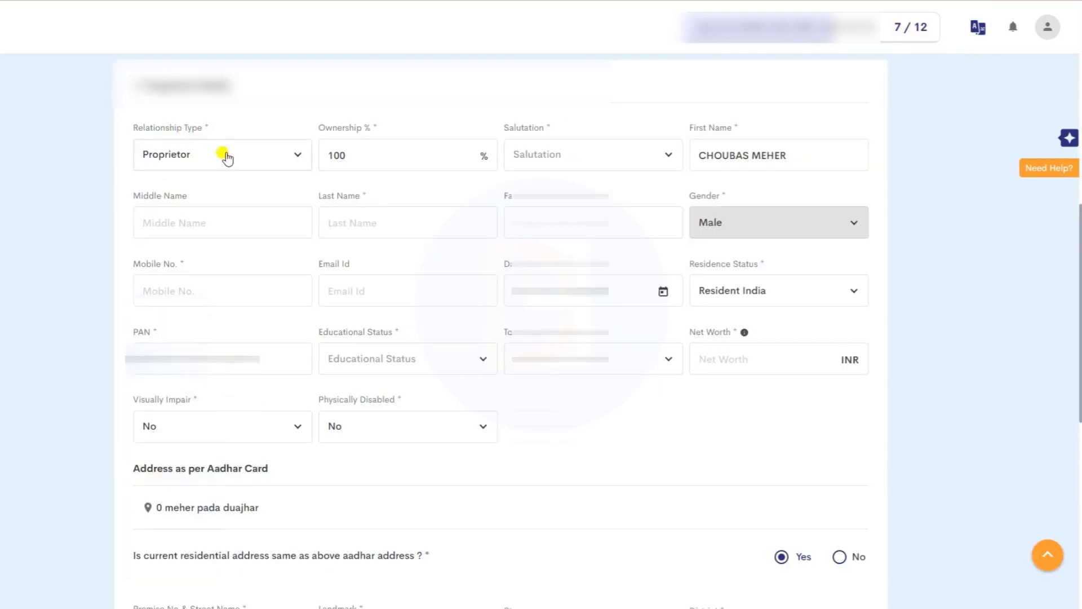
- Set the relationship type to Proprietor and the salutation to Mr., and select the First Name text
{"action": "left_click", "coordinate": [225, 154]}
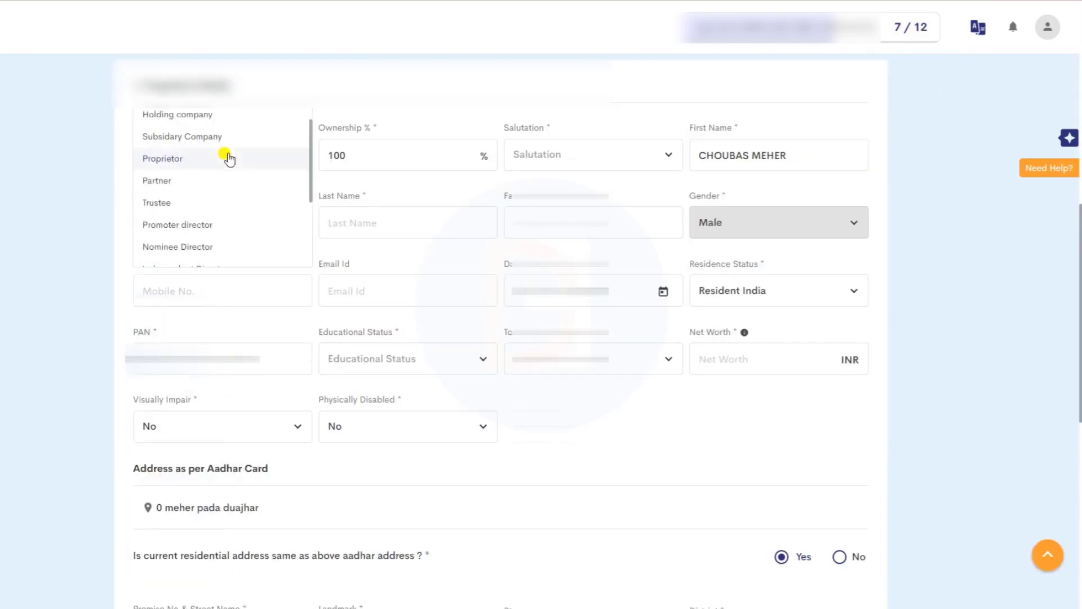
{"action": "left_click", "coordinate": [164, 166]}
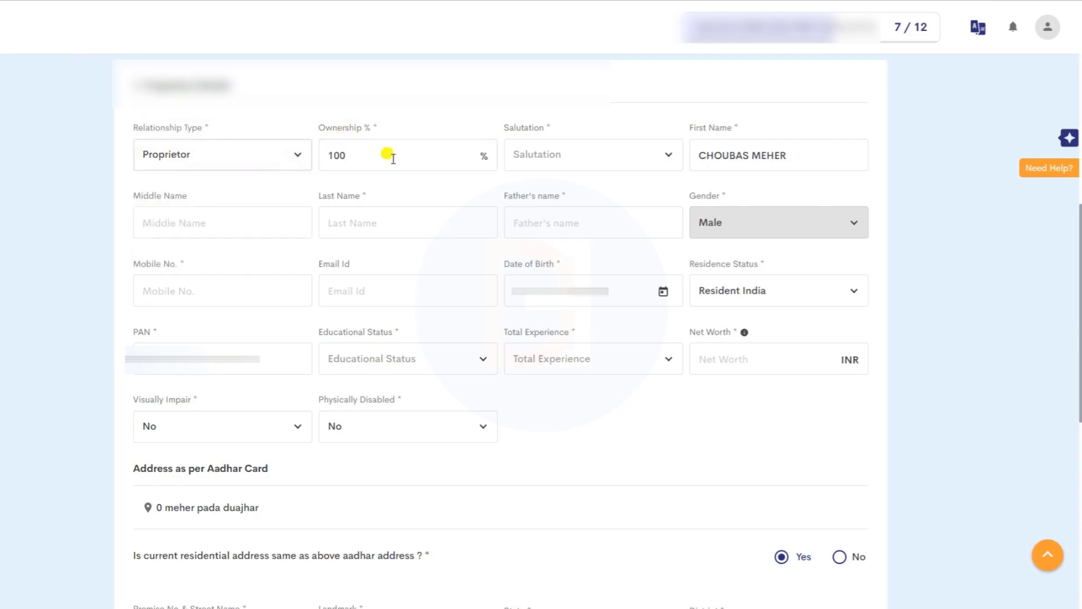
{"action": "left_click", "coordinate": [574, 160]}
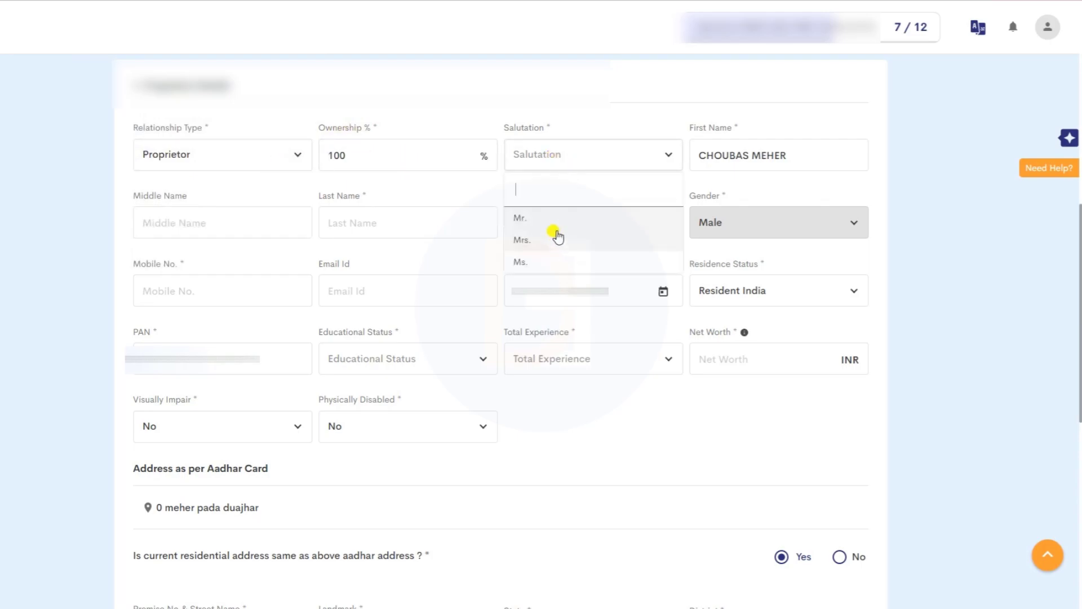
{"action": "left_click", "coordinate": [540, 219]}
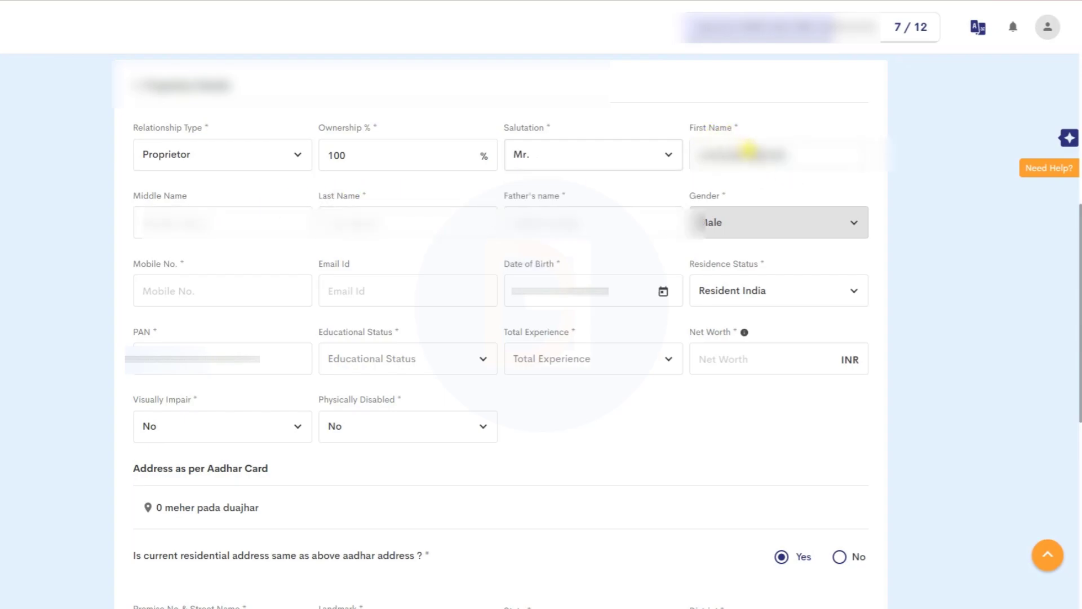
{"action": "left_click_drag", "start_coordinate": [745, 151], "coordinate": [783, 150]}
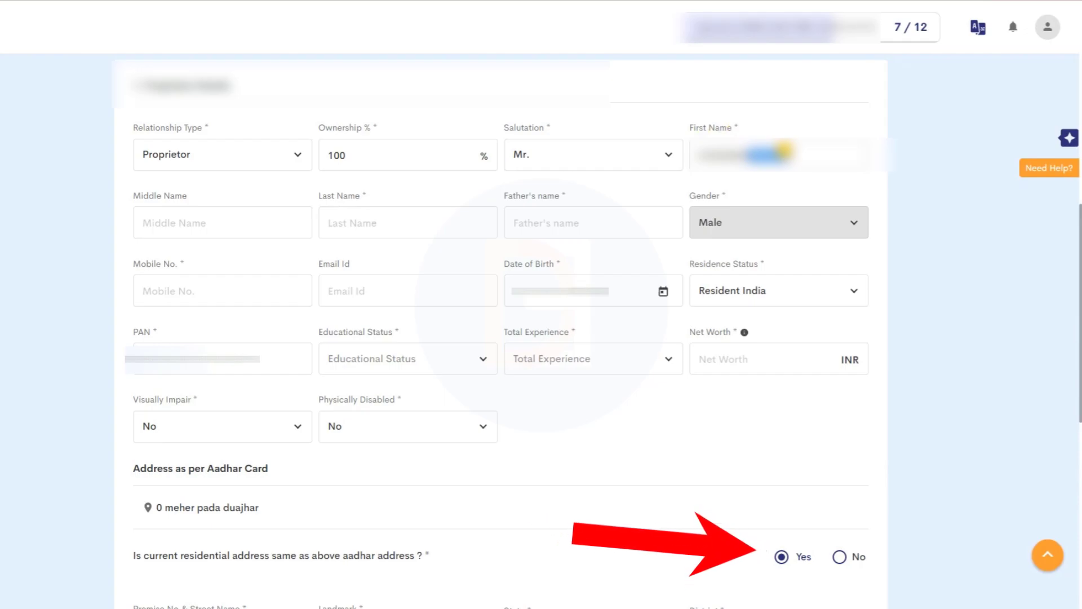
- Set 6 dependents and 2 earning family members, then submit the proprietor details
{"action": "scroll", "coordinate": [367, 128], "scroll_direction": "down", "scroll_amount": 7}
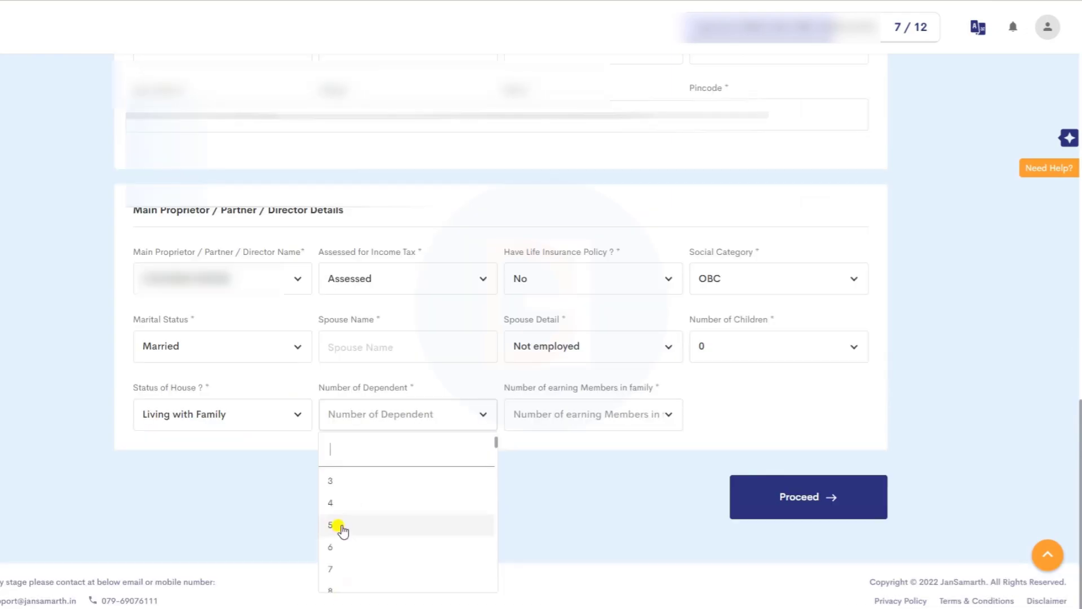
{"action": "left_click", "coordinate": [341, 526]}
{"action": "left_click", "coordinate": [611, 416]}
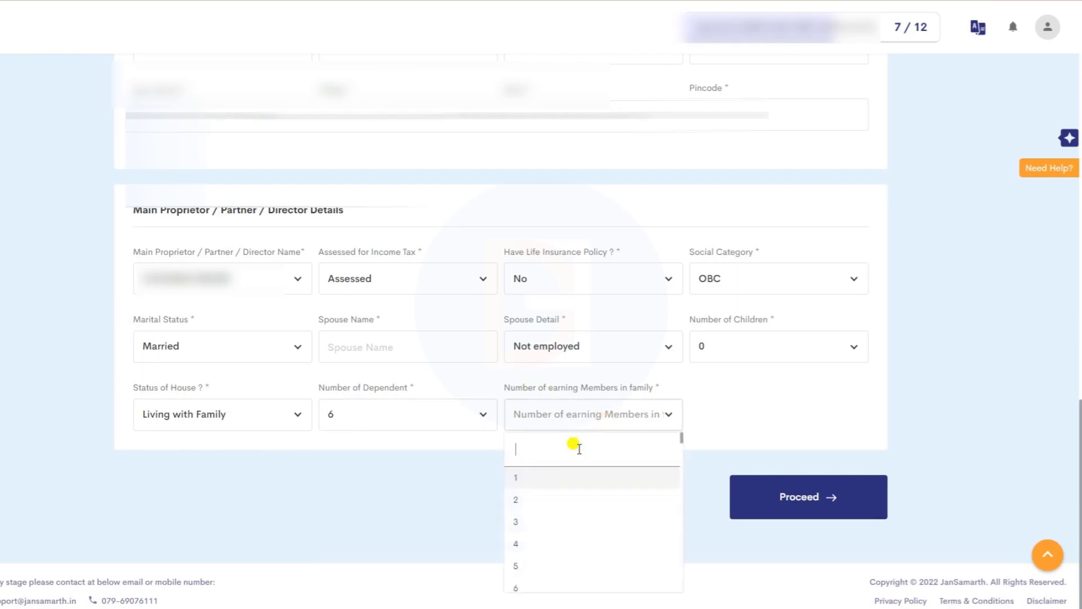
{"action": "left_click", "coordinate": [543, 498]}
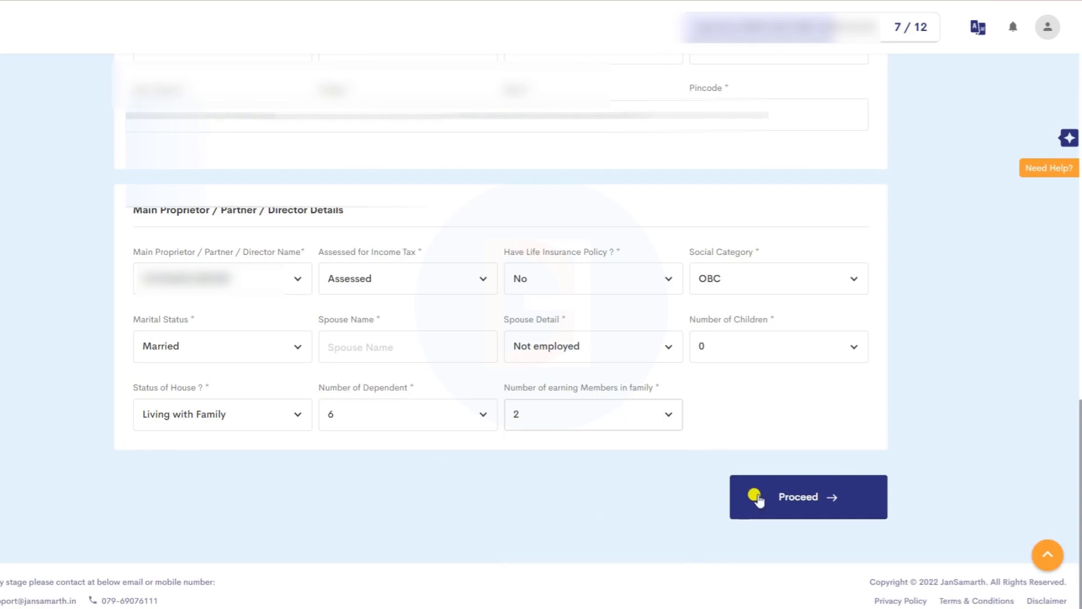
{"action": "left_click", "coordinate": [758, 499]}
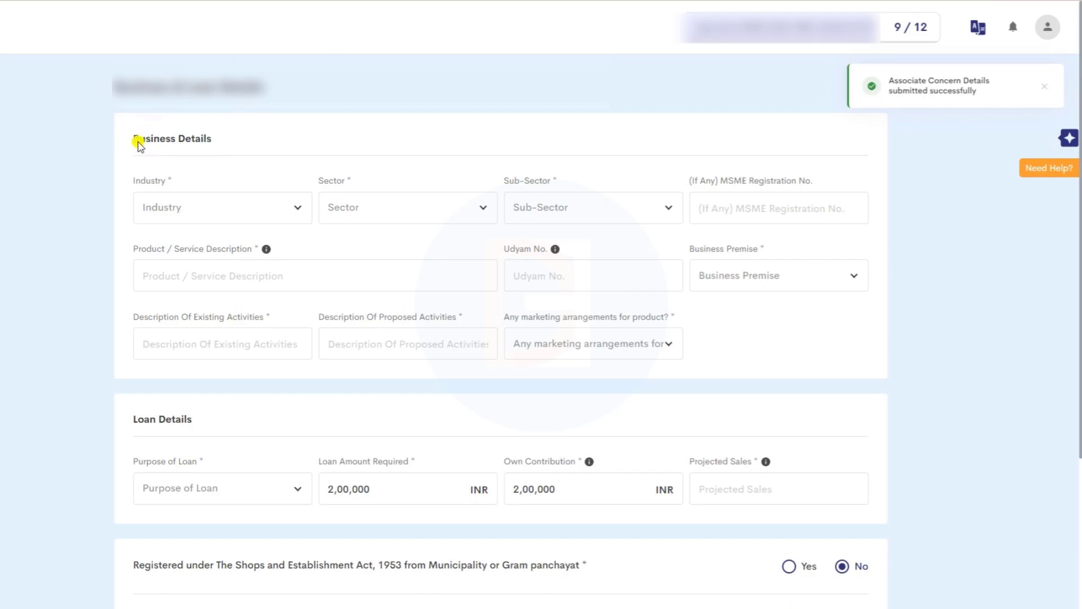
- Choose the industry from the industry list (Others)
{"action": "left_click", "coordinate": [270, 205]}
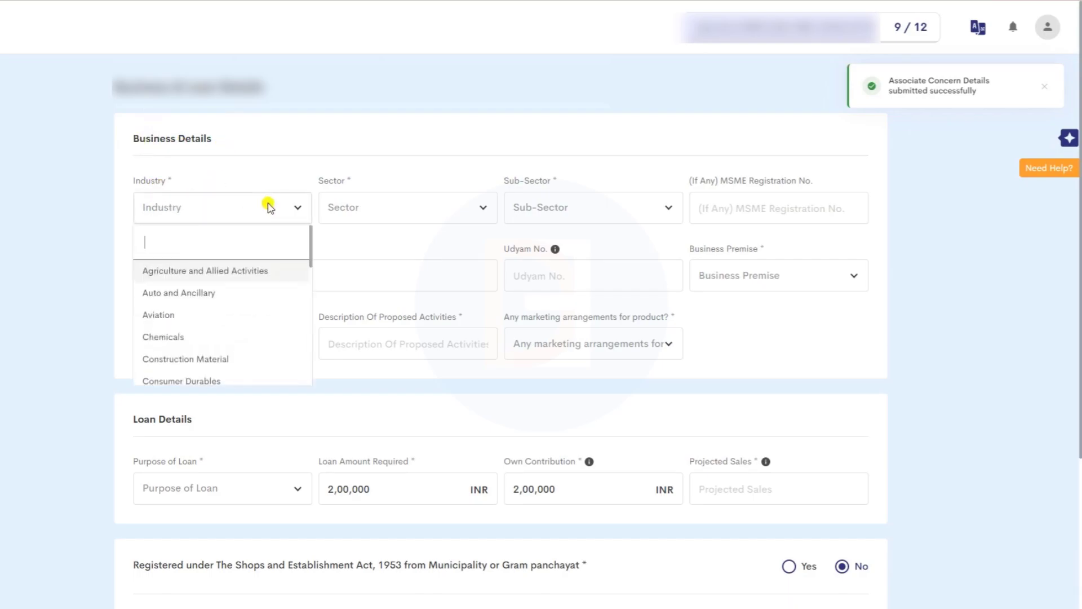
{"action": "scroll", "coordinate": [178, 334], "scroll_direction": "down", "scroll_amount": 3}
{"action": "scroll", "coordinate": [178, 339], "scroll_direction": "down", "scroll_amount": 3}
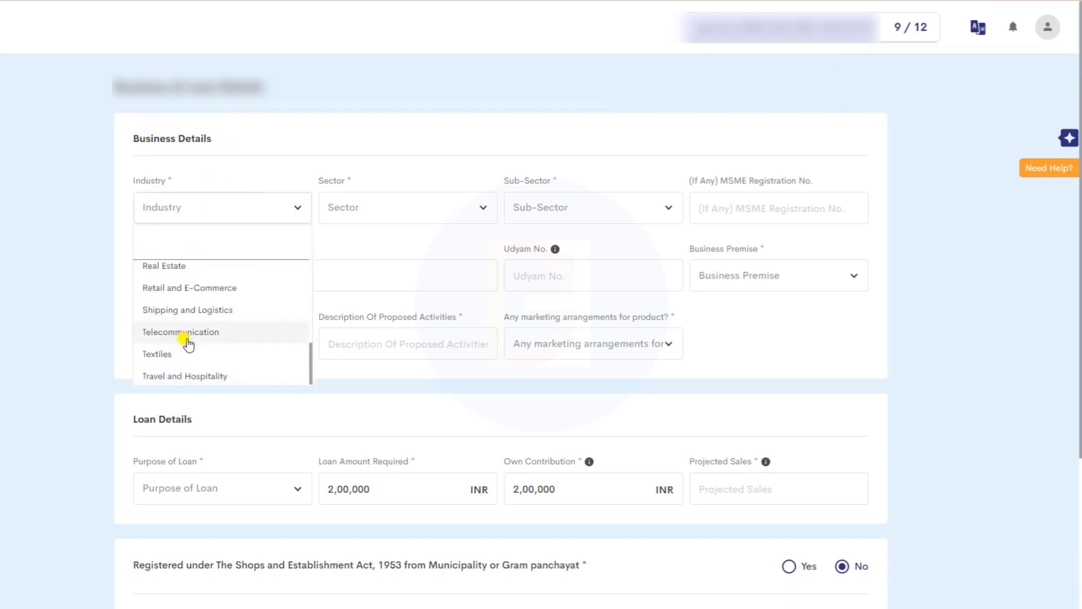
{"action": "scroll", "coordinate": [186, 363], "scroll_direction": "up", "scroll_amount": 2}
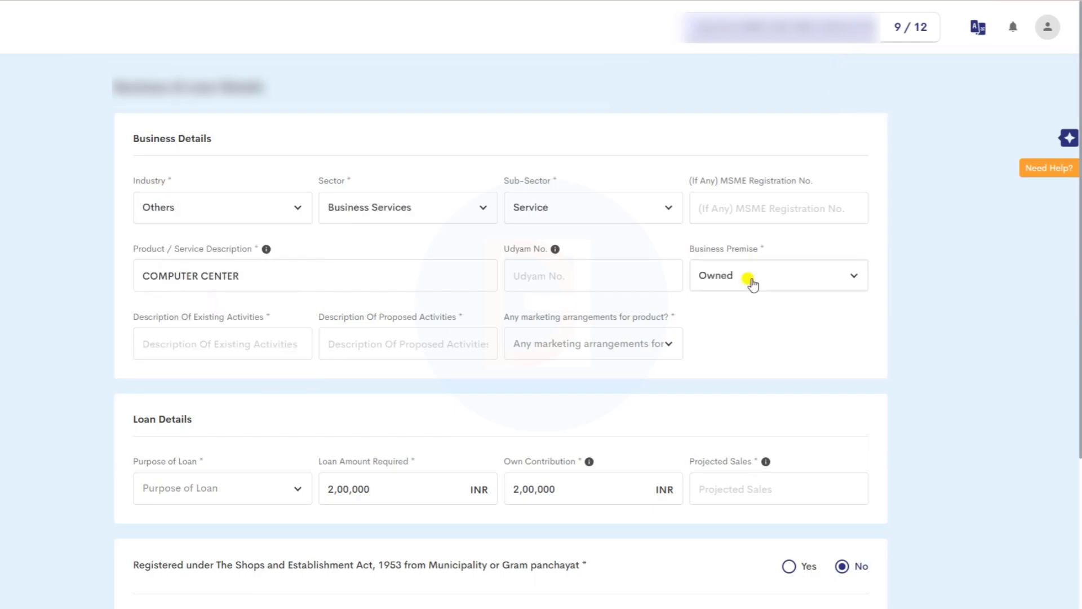
- Mark the business premise as Rented and choose No arrangement/ tie-up for marketing
{"action": "left_click", "coordinate": [753, 284]}
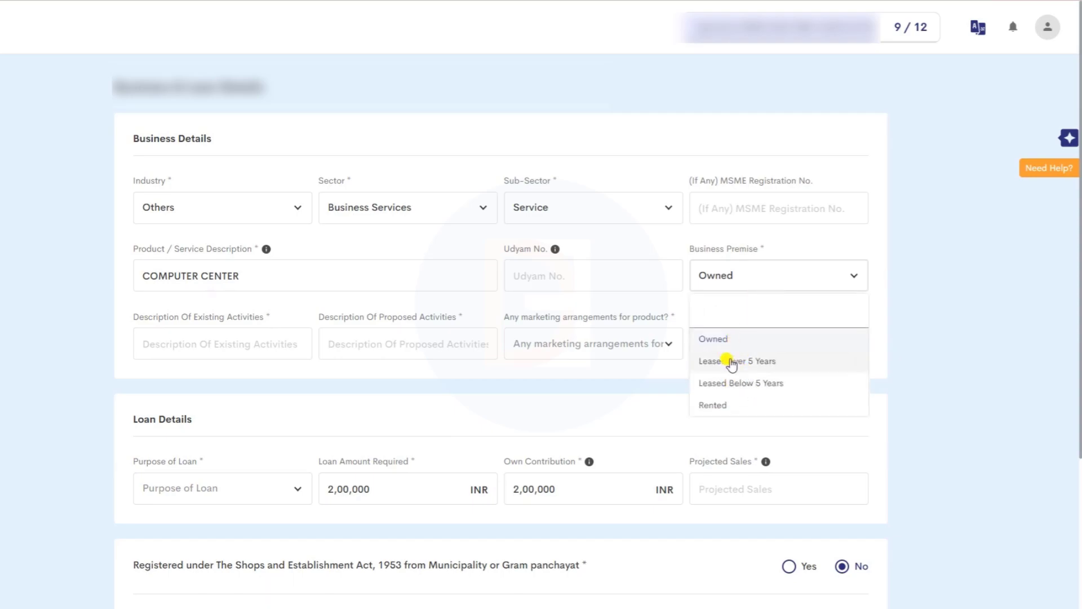
{"action": "left_click", "coordinate": [728, 407]}
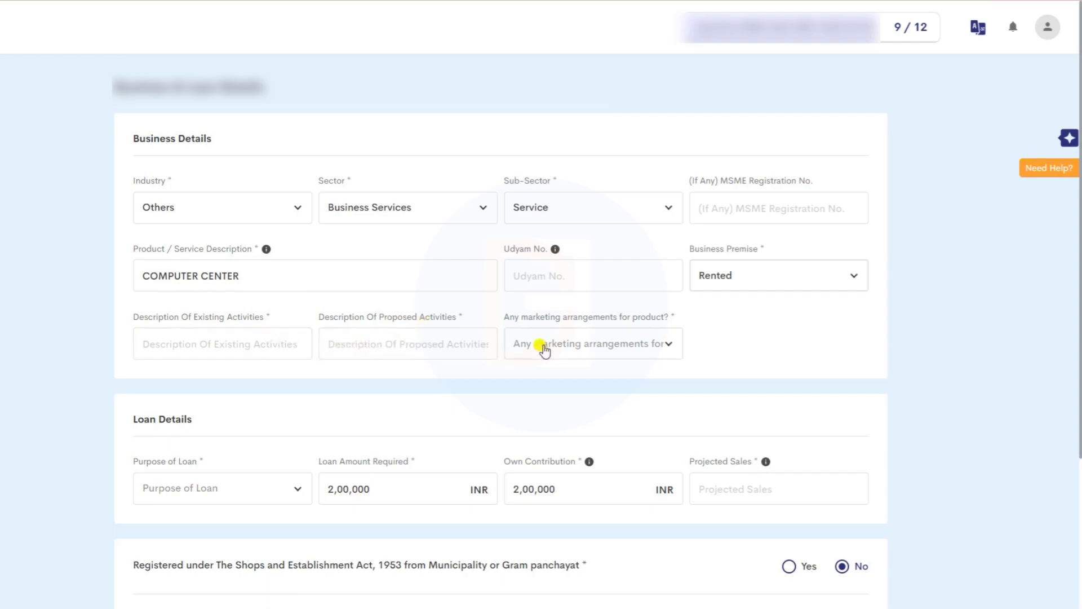
{"action": "left_click", "coordinate": [645, 343]}
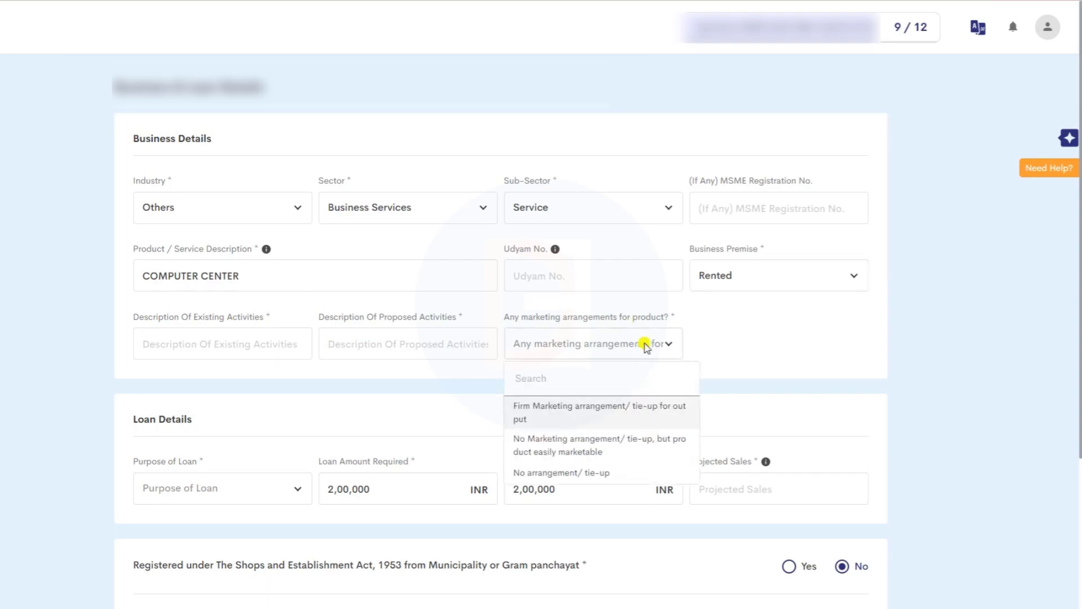
{"action": "left_click", "coordinate": [554, 473]}
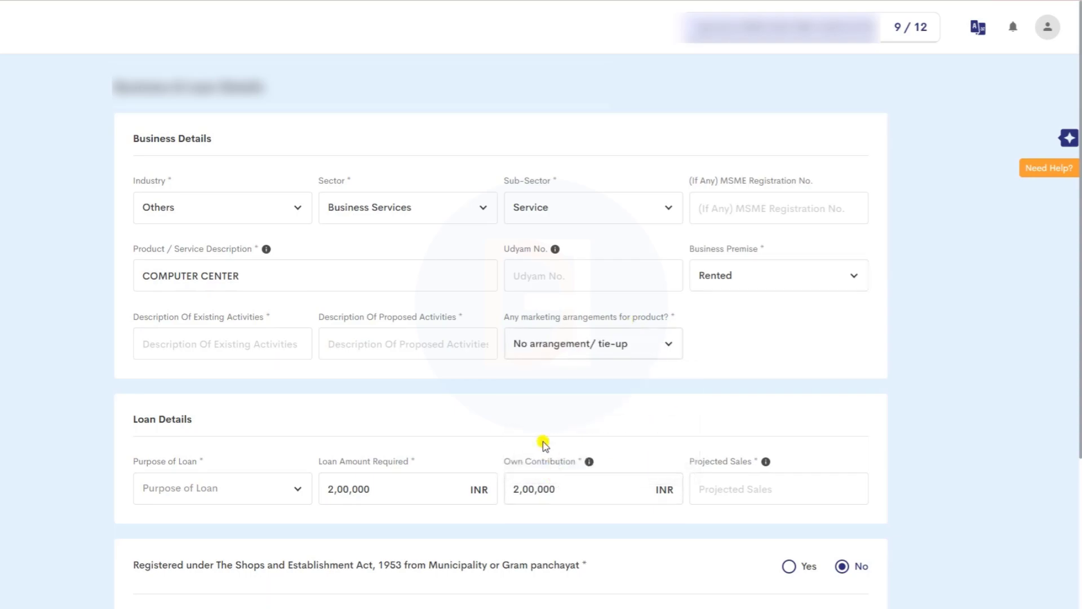
{"action": "scroll", "coordinate": [314, 394], "scroll_direction": "down", "scroll_amount": 4}
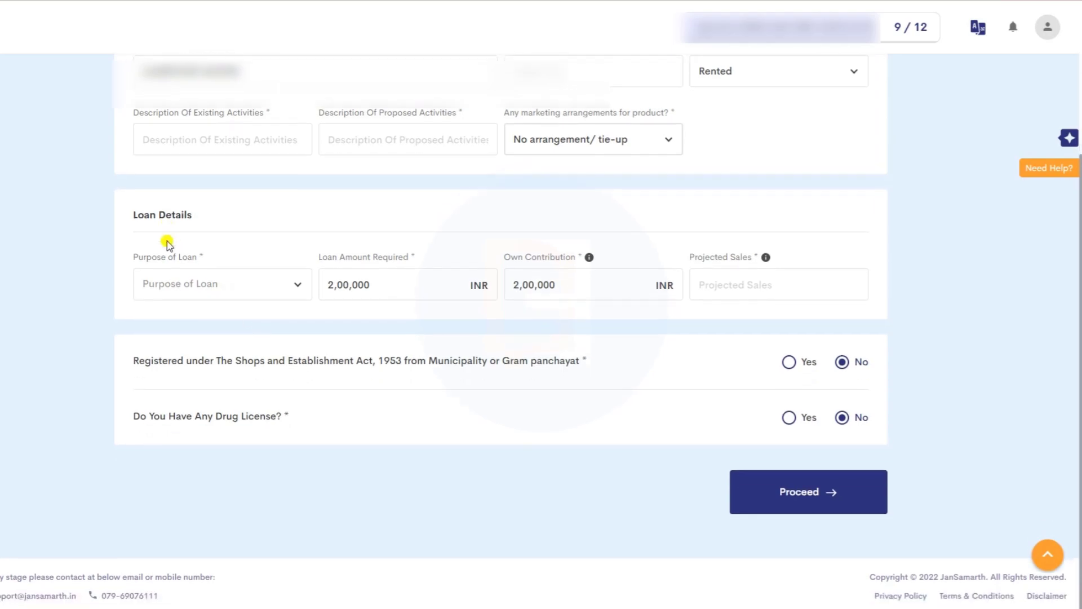
- Choose Asset Acquisition as the loan purpose and check the tenure, projected sales and loan amount fields
{"action": "left_click", "coordinate": [240, 288]}
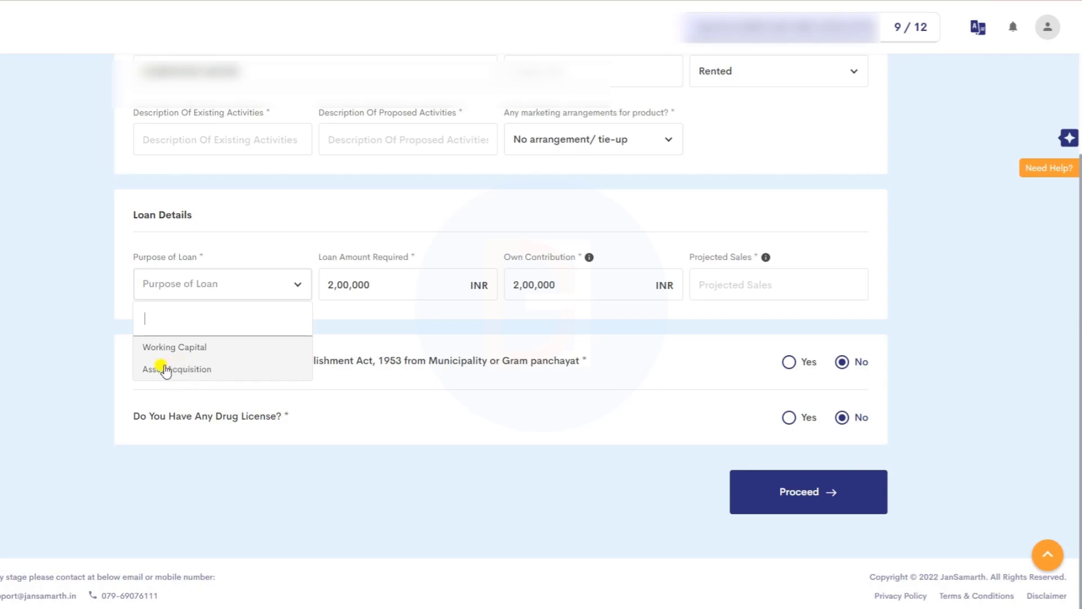
{"action": "left_click", "coordinate": [169, 369]}
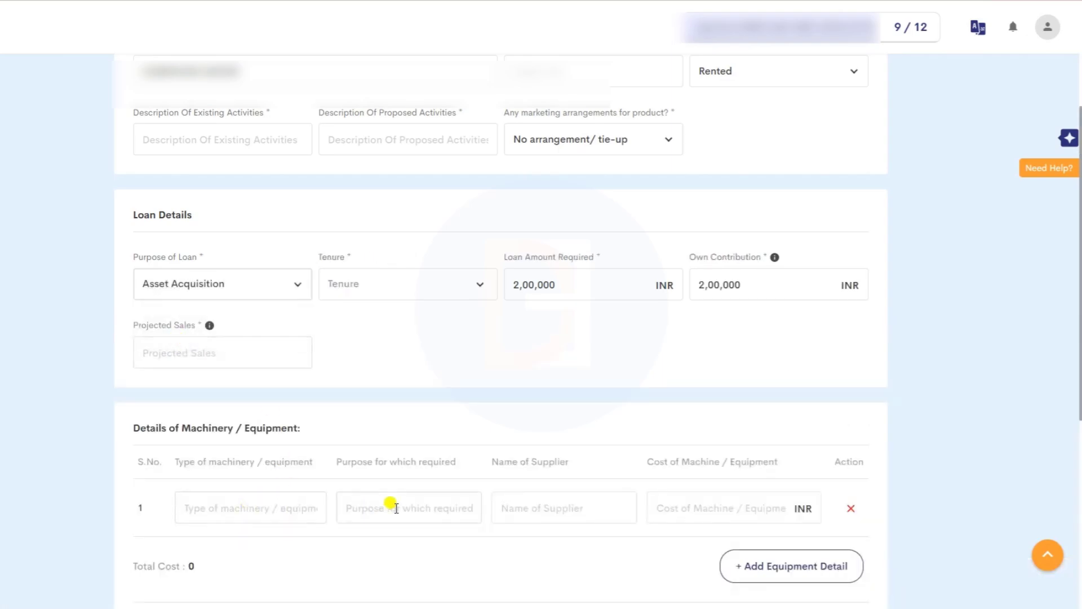
{"action": "left_click", "coordinate": [398, 284]}
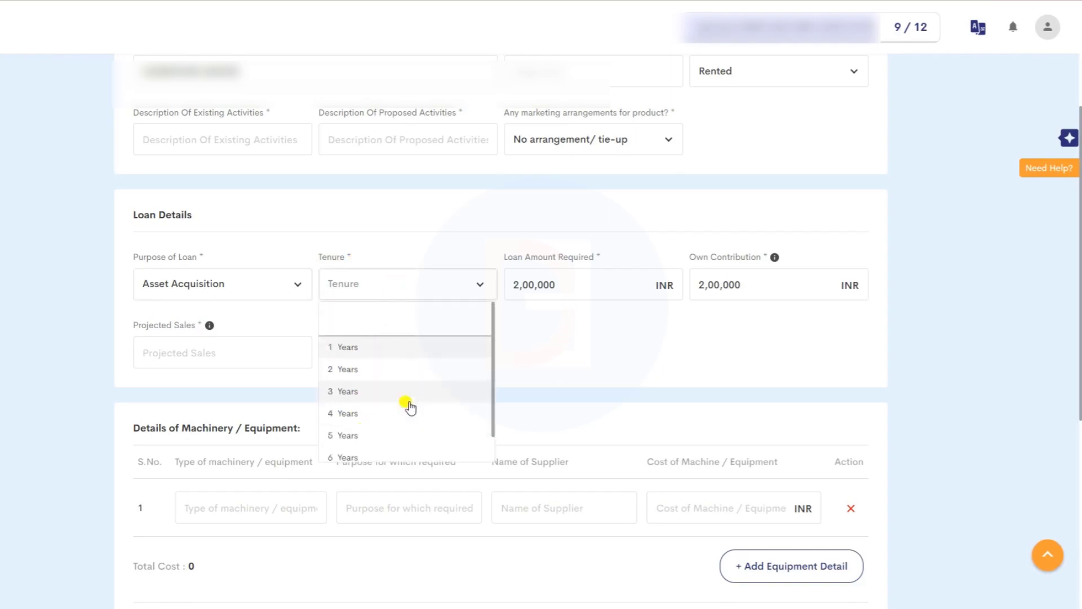
{"action": "left_click", "coordinate": [528, 379]}
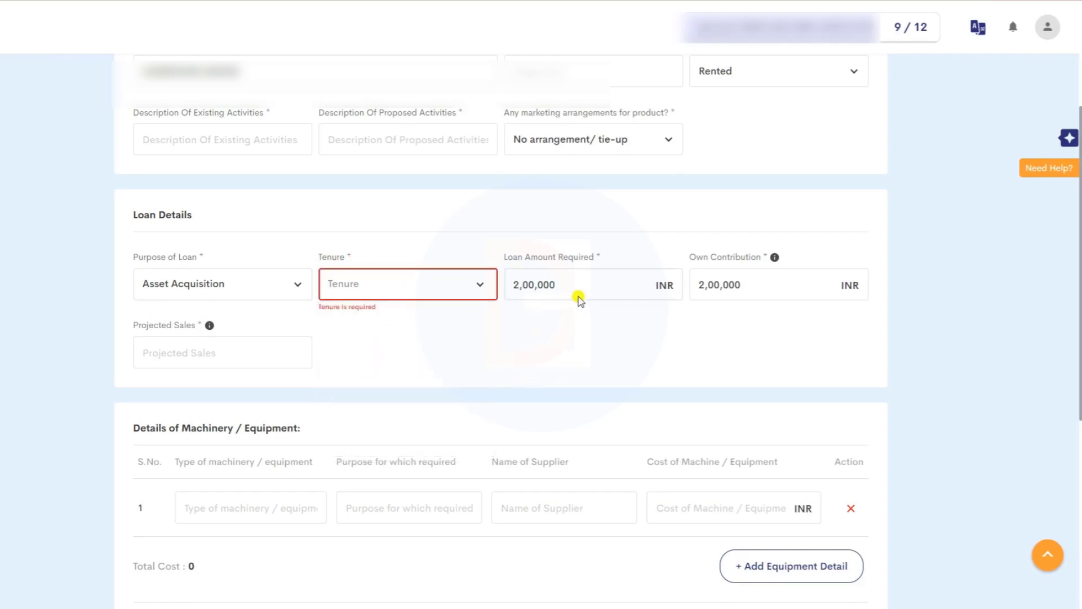
{"action": "left_click", "coordinate": [181, 353]}
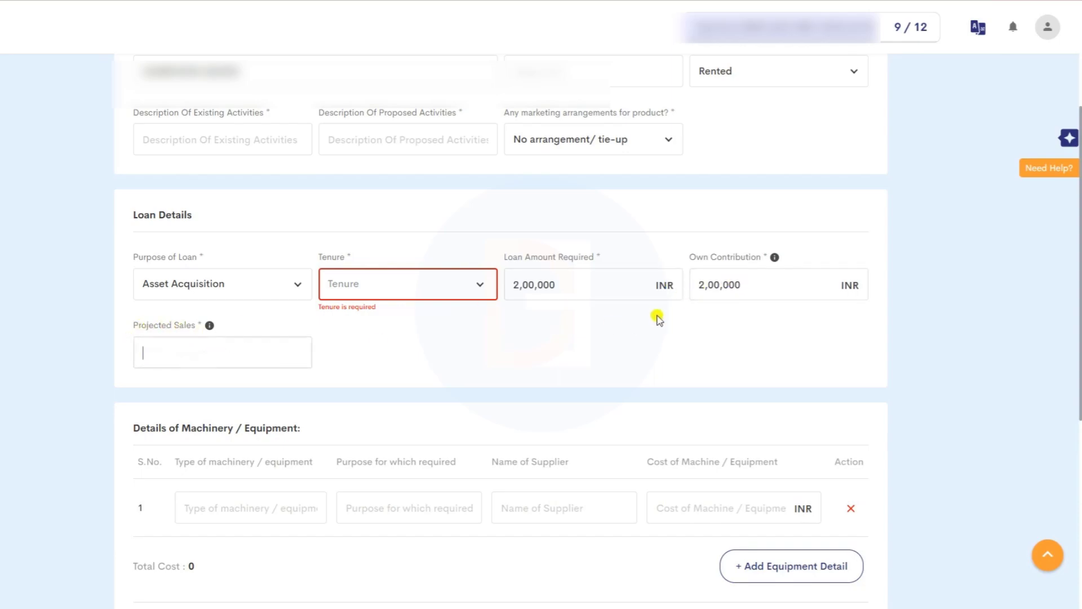
{"action": "scroll", "coordinate": [293, 333], "scroll_direction": "down", "scroll_amount": 2}
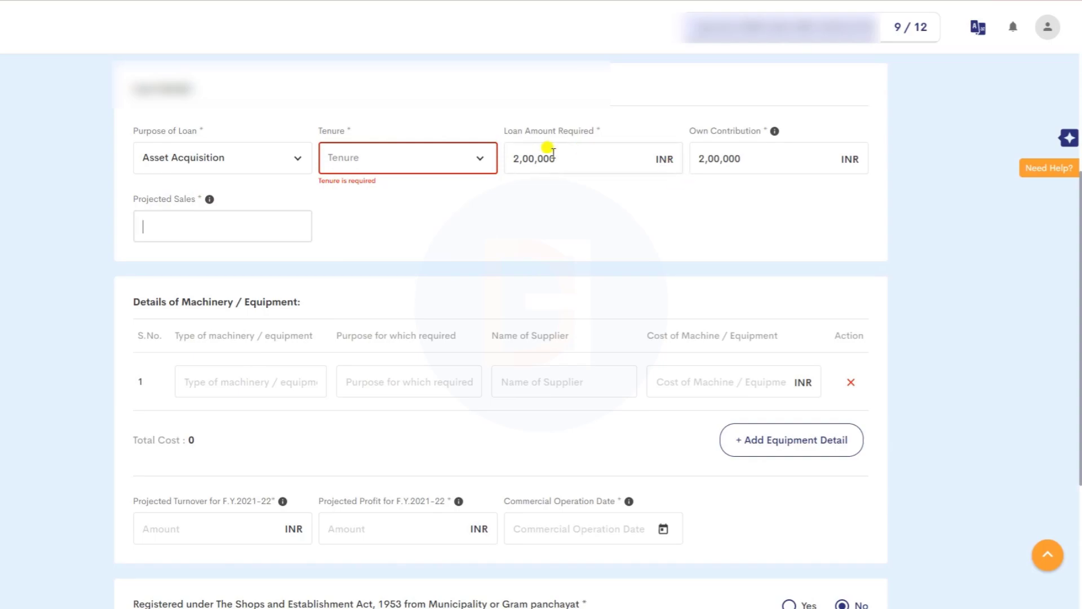
{"action": "left_click", "coordinate": [516, 158]}
{"action": "left_click", "coordinate": [762, 152]}
{"action": "scroll", "coordinate": [151, 322], "scroll_direction": "down", "scroll_amount": 2}
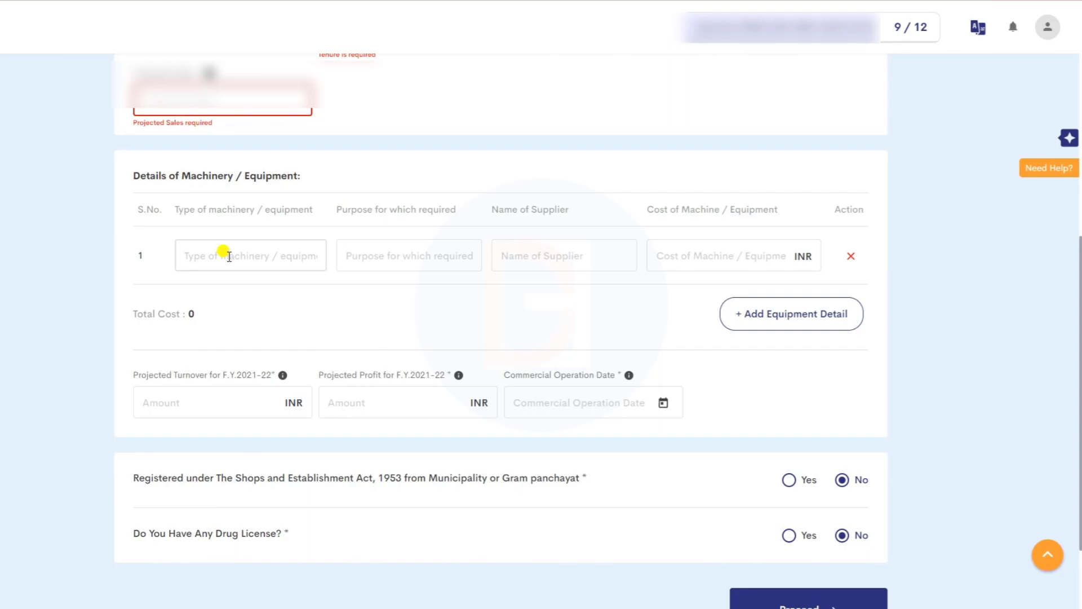
{"action": "scroll", "coordinate": [226, 250], "scroll_direction": "up", "scroll_amount": 3}
- Switch the loan purpose to Working Capital, then change it back to Asset Acquisition
{"action": "left_click", "coordinate": [198, 221]}
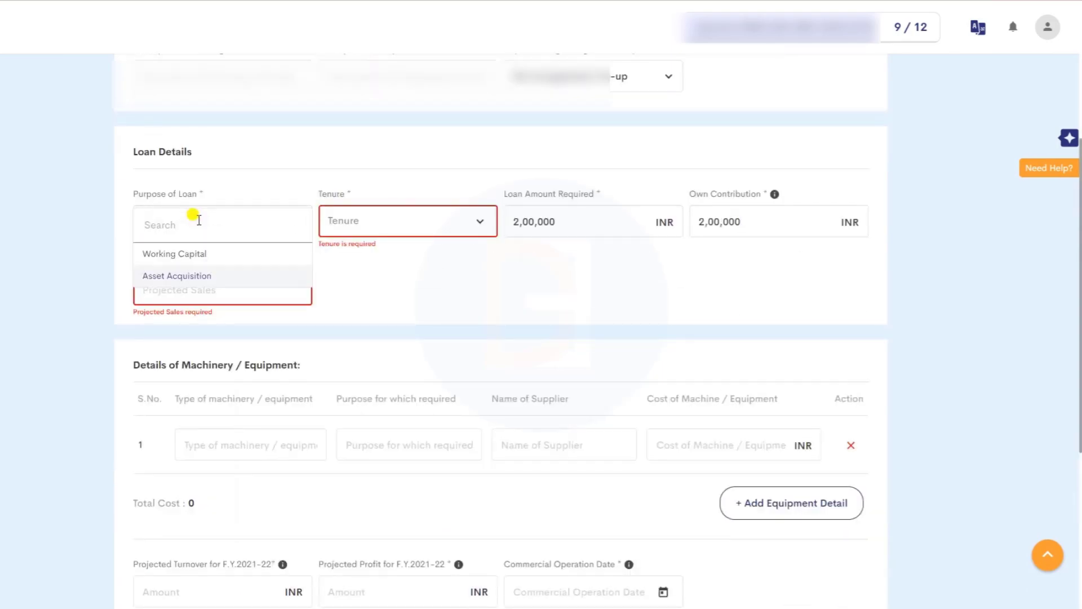
{"action": "left_click", "coordinate": [172, 253]}
{"action": "scroll", "coordinate": [263, 377], "scroll_direction": "down", "scroll_amount": 2}
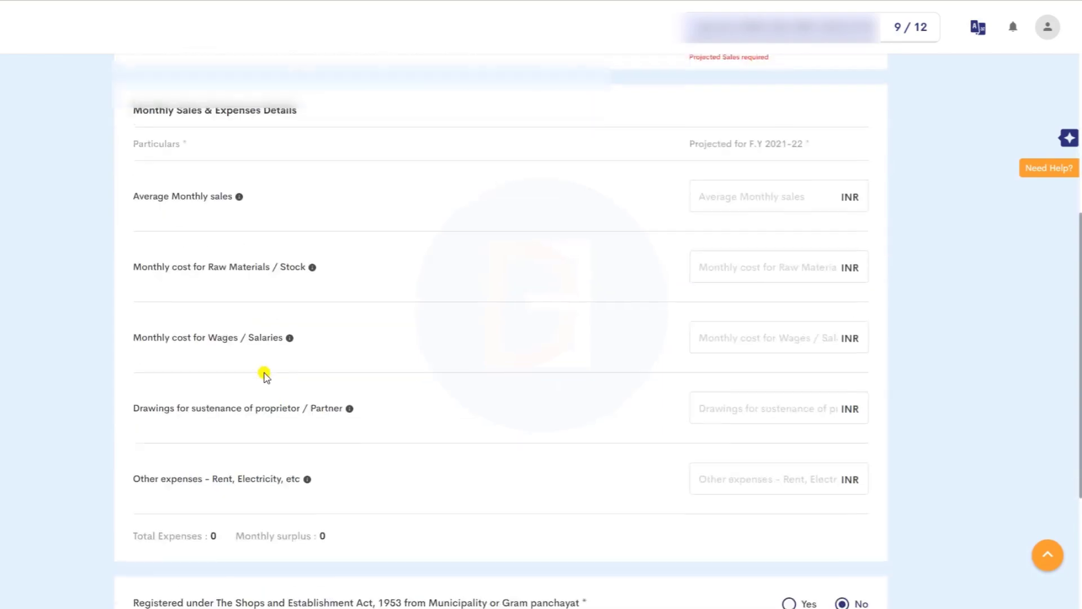
{"action": "scroll", "coordinate": [632, 255], "scroll_direction": "up", "scroll_amount": 3}
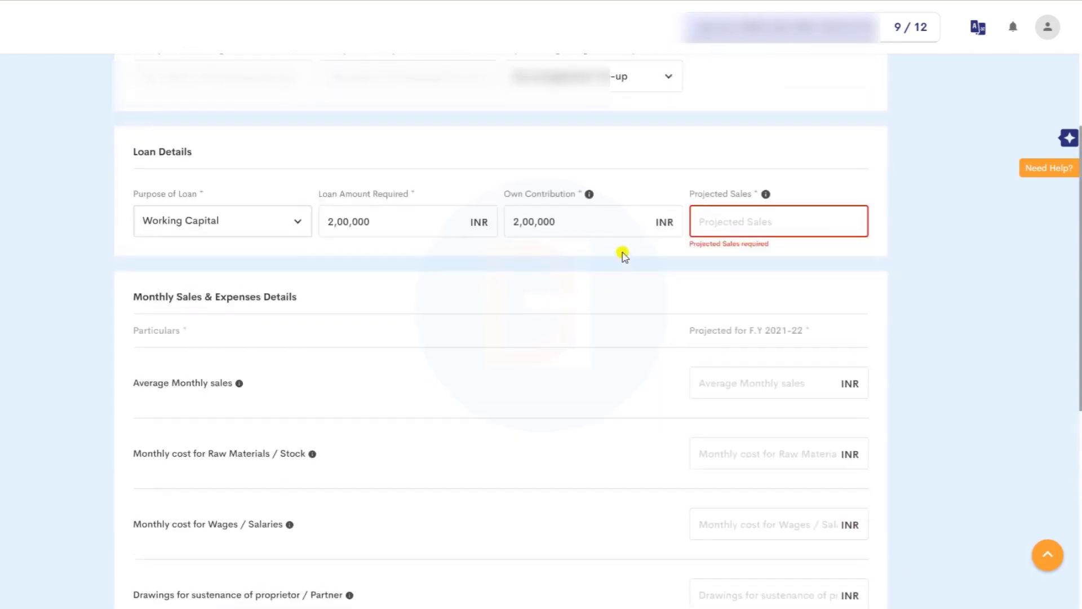
{"action": "left_click", "coordinate": [184, 224]}
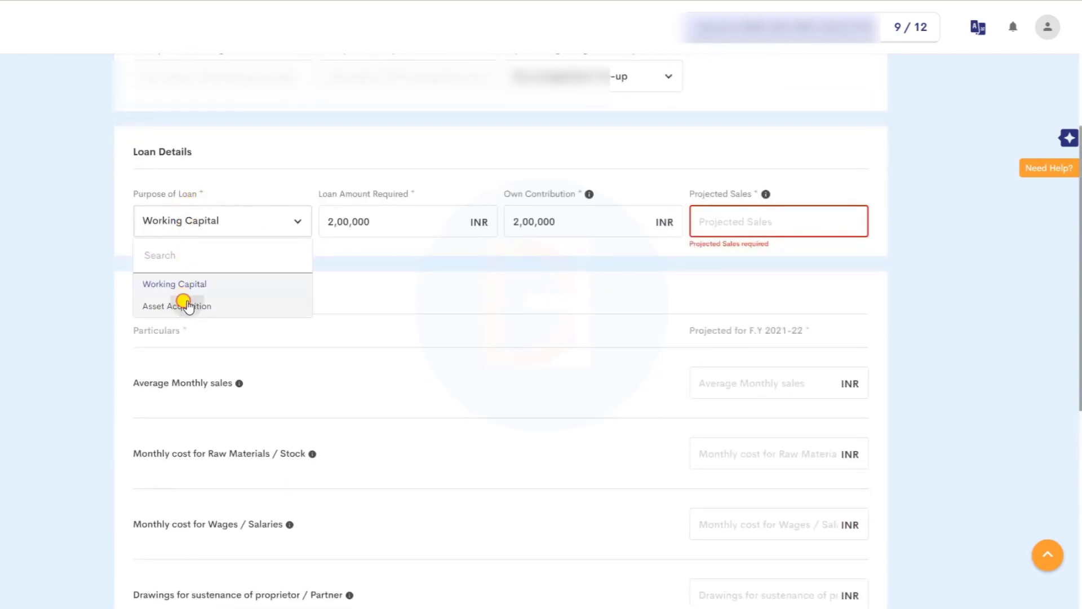
{"action": "left_click", "coordinate": [186, 306]}
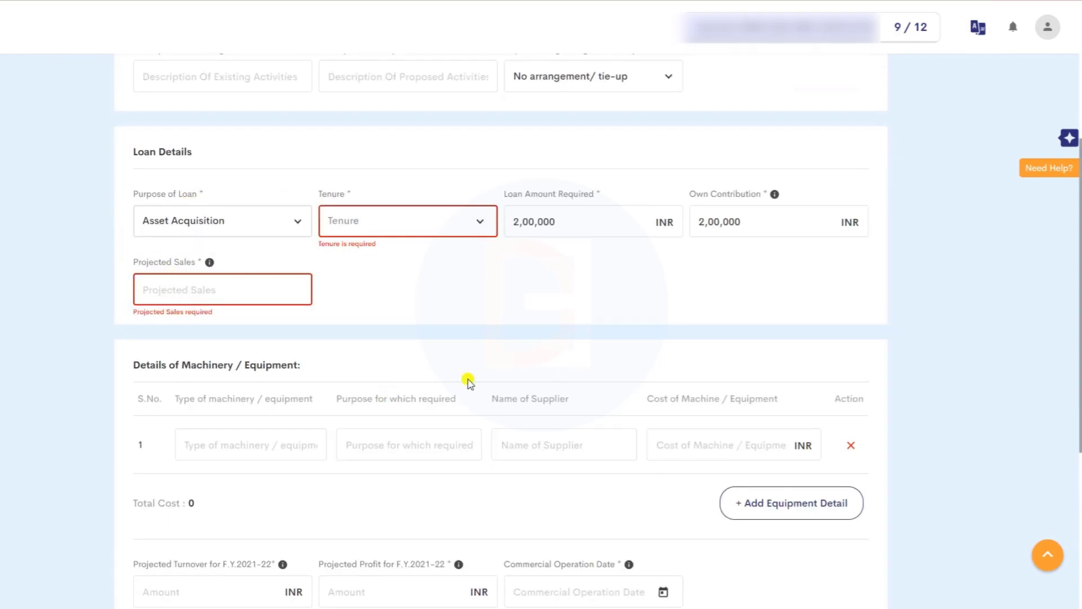
- Scroll to the bottom of the loan details form to finish it
{"action": "scroll", "coordinate": [438, 403], "scroll_direction": "down", "scroll_amount": 2}
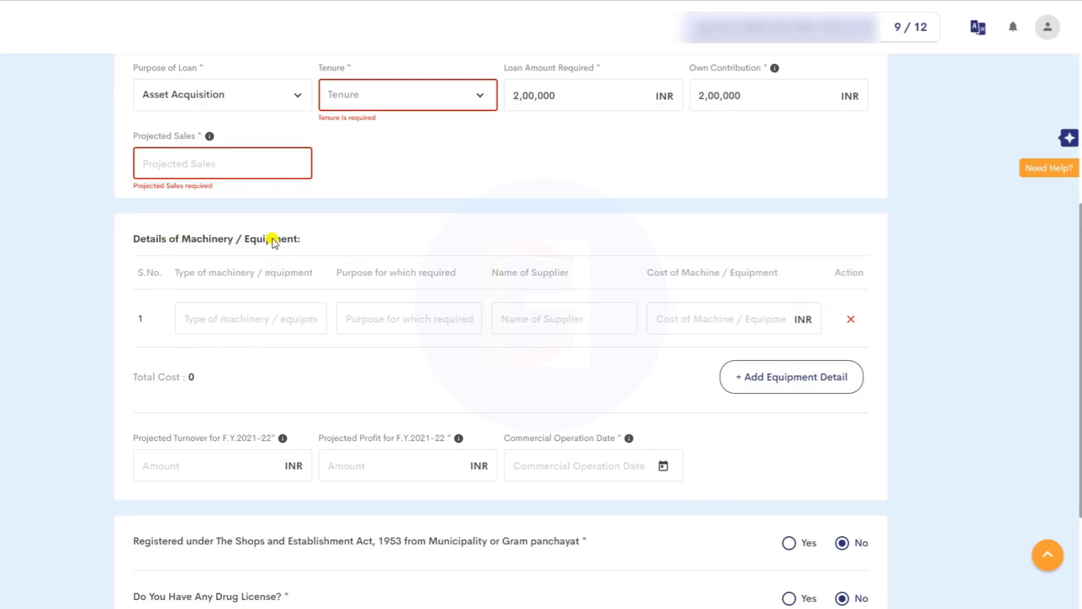
{"action": "scroll", "coordinate": [298, 327], "scroll_direction": "down", "scroll_amount": 3}
{"action": "scroll", "coordinate": [248, 276], "scroll_direction": "down", "scroll_amount": 1}
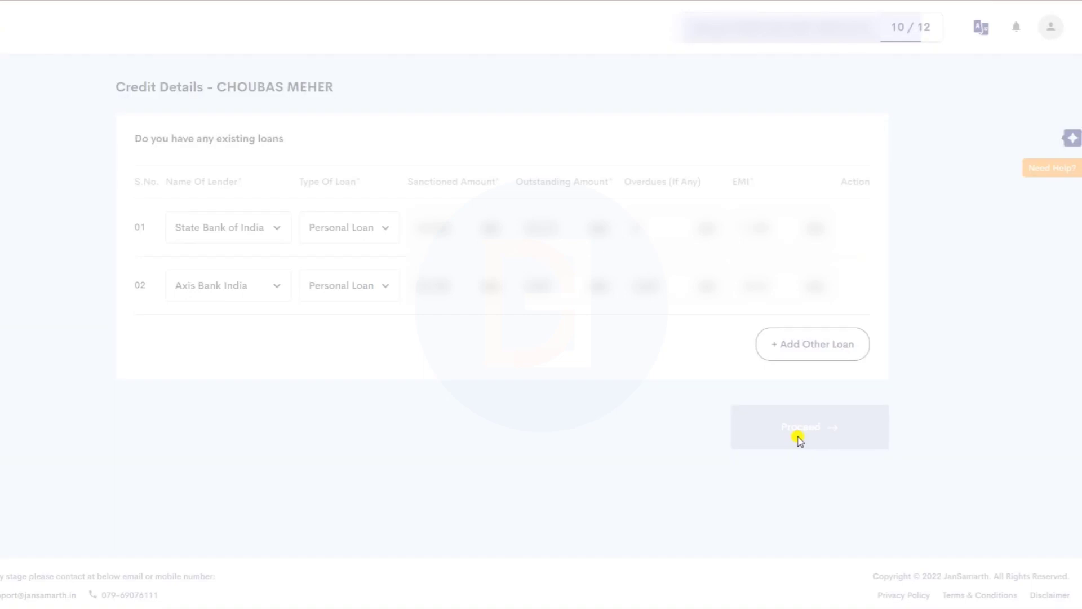
- Submit the Credit Details page to reach step 11 of 12
{"action": "left_click", "coordinate": [800, 439]}
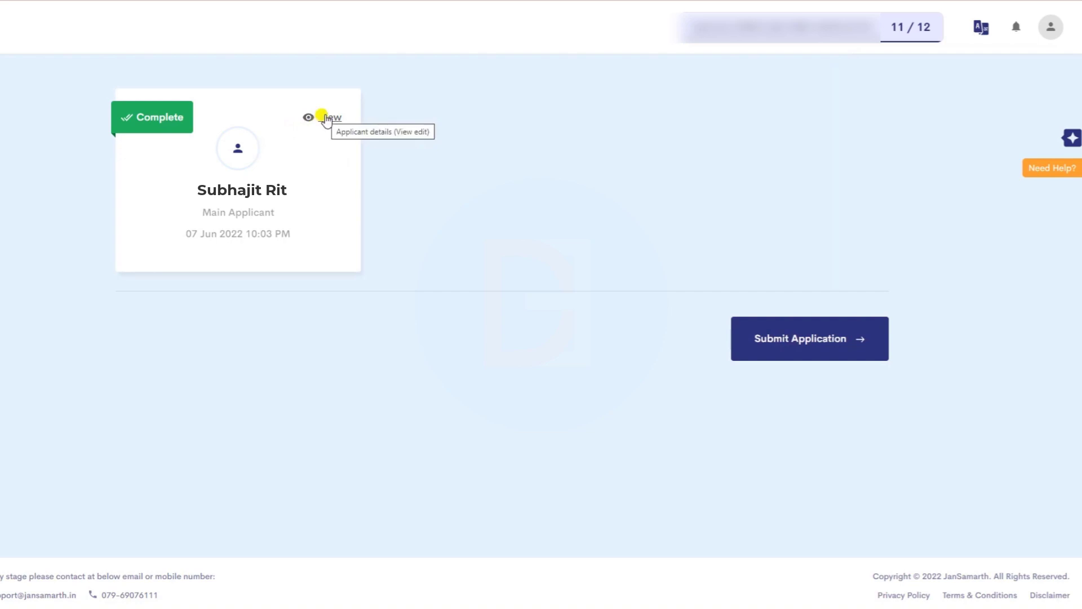
- Submit the completed application to see the PMMY loan offers
{"action": "left_click", "coordinate": [814, 338]}
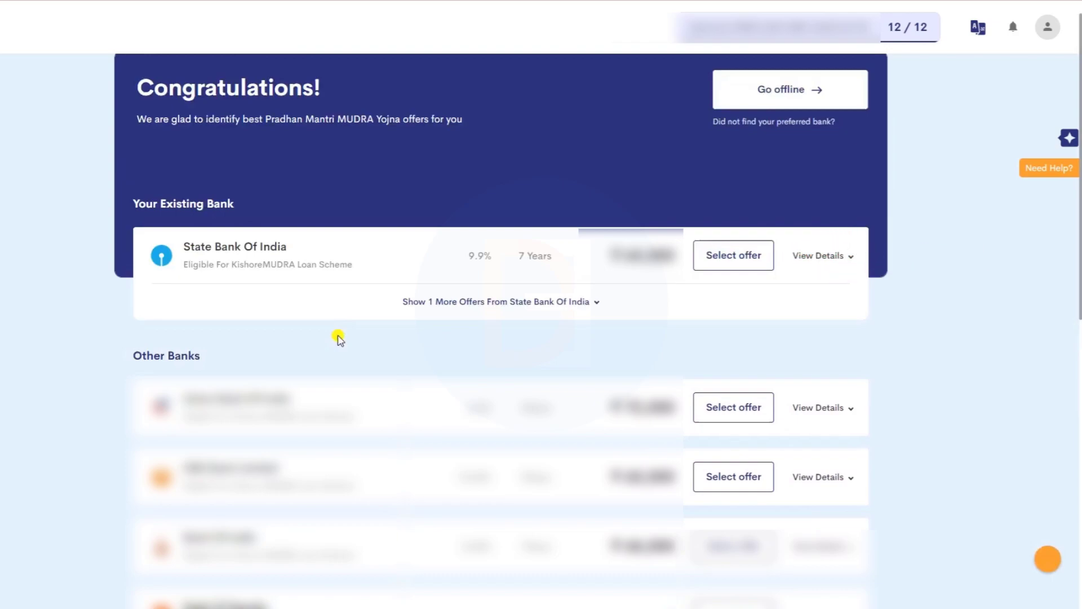
- Accept the State Bank of India offer, search the city 'naw', and select the second branch
{"action": "left_click", "coordinate": [600, 169]}
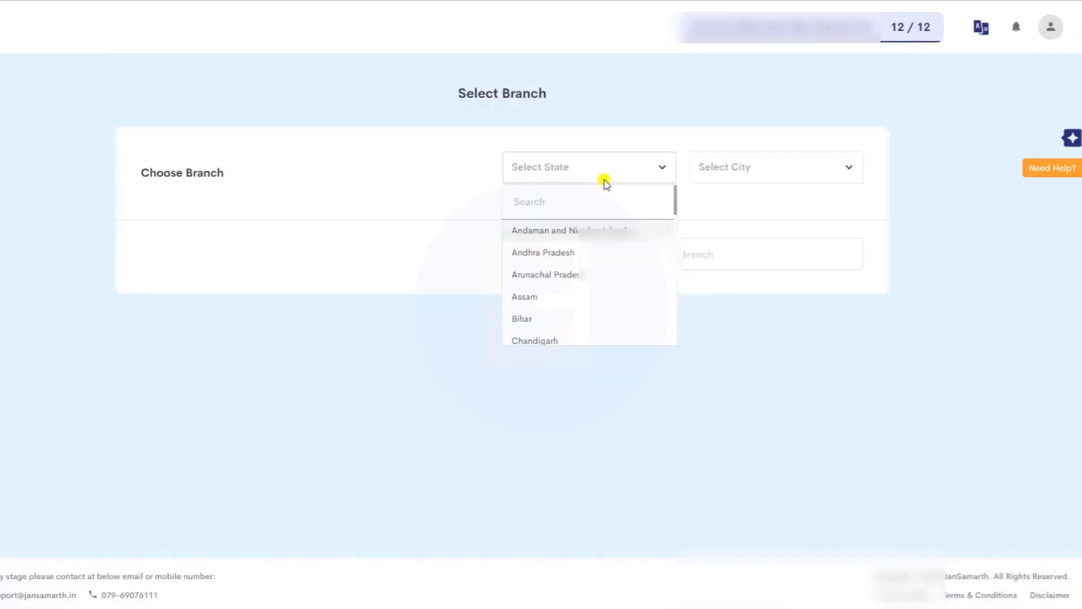
{"action": "scroll", "coordinate": [561, 282], "scroll_direction": "down", "scroll_amount": 10}
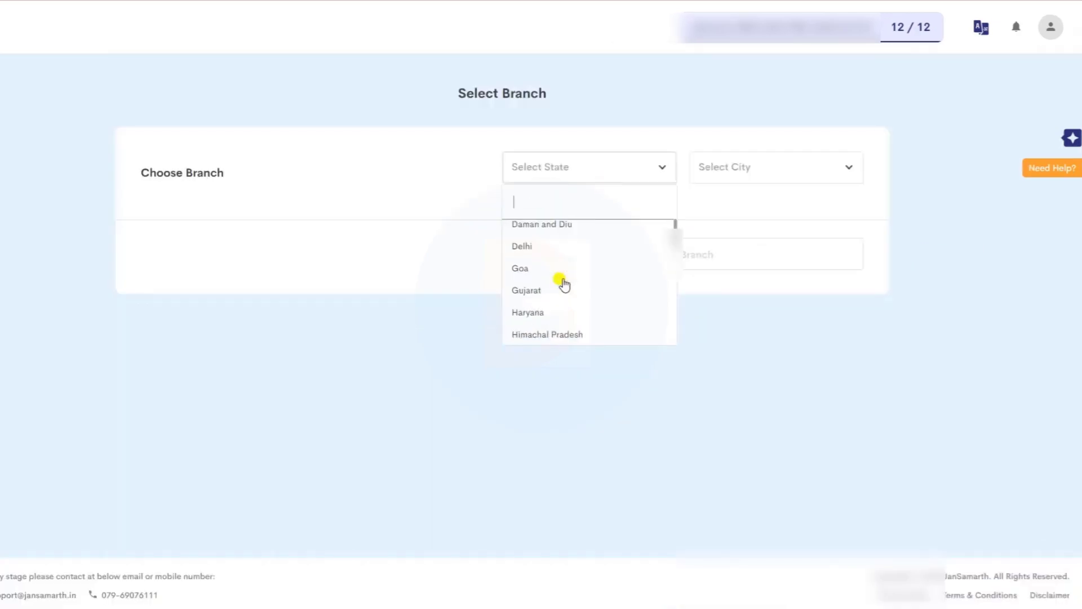
{"action": "scroll", "coordinate": [553, 302], "scroll_direction": "down", "scroll_amount": 3}
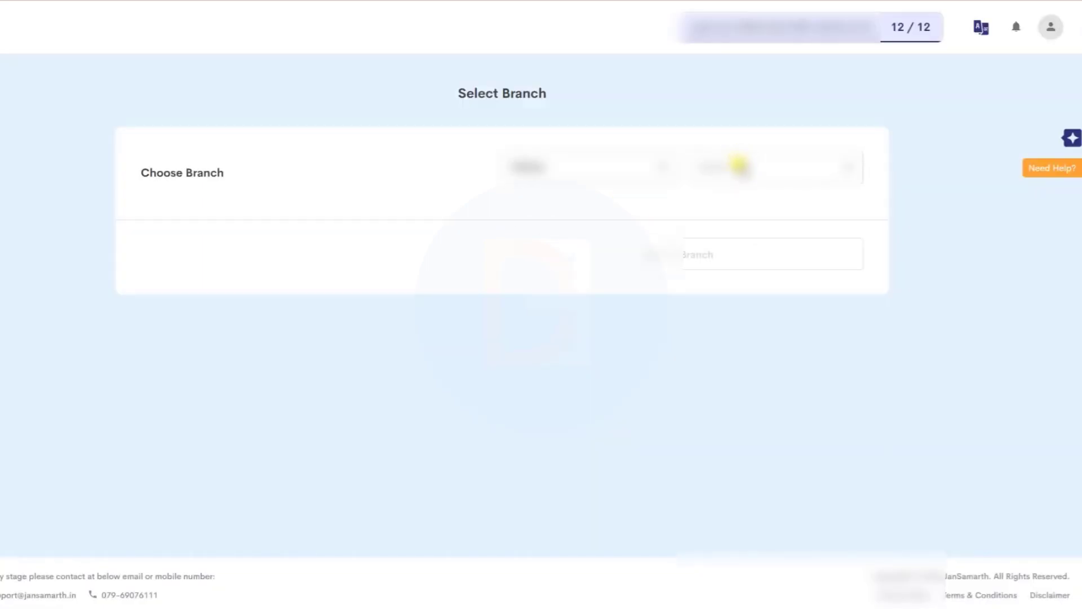
{"action": "left_click", "coordinate": [739, 165]}
{"action": "type", "text": "naw"}
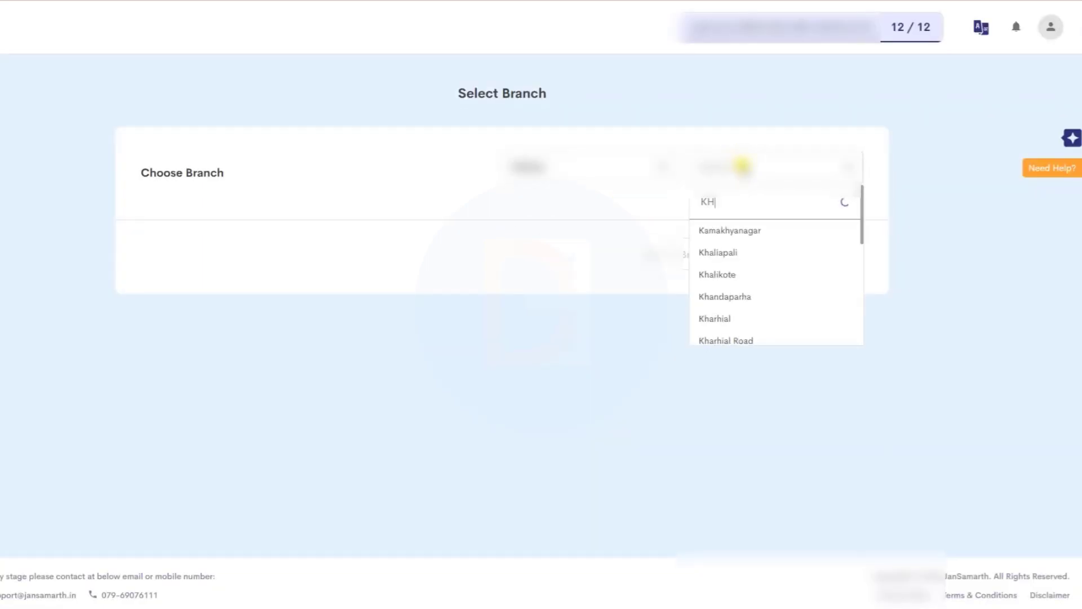
{"action": "key", "text": "Return"}
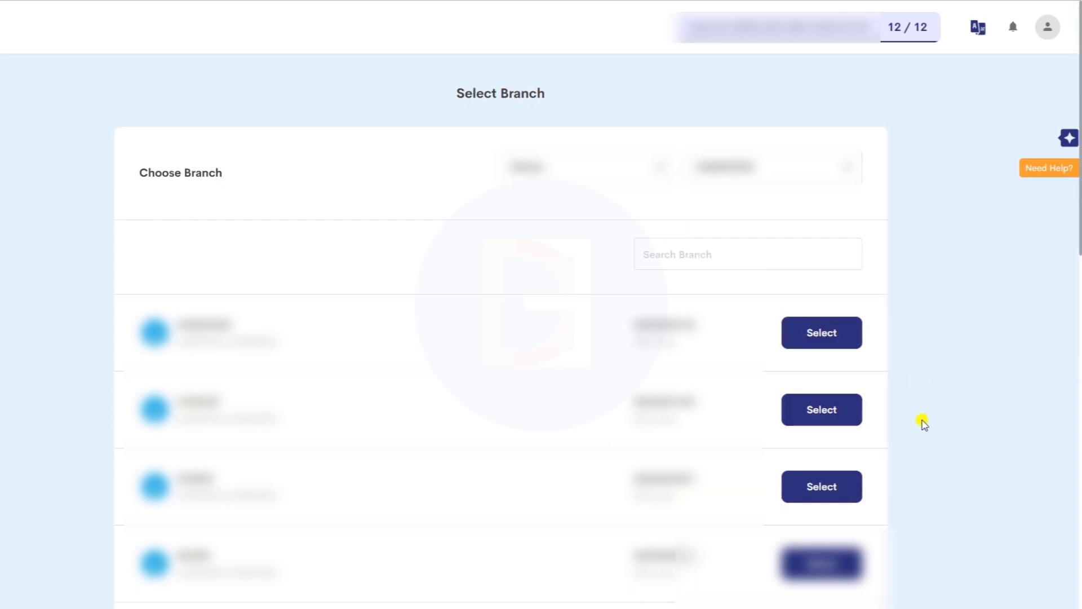
{"action": "left_click", "coordinate": [795, 405]}
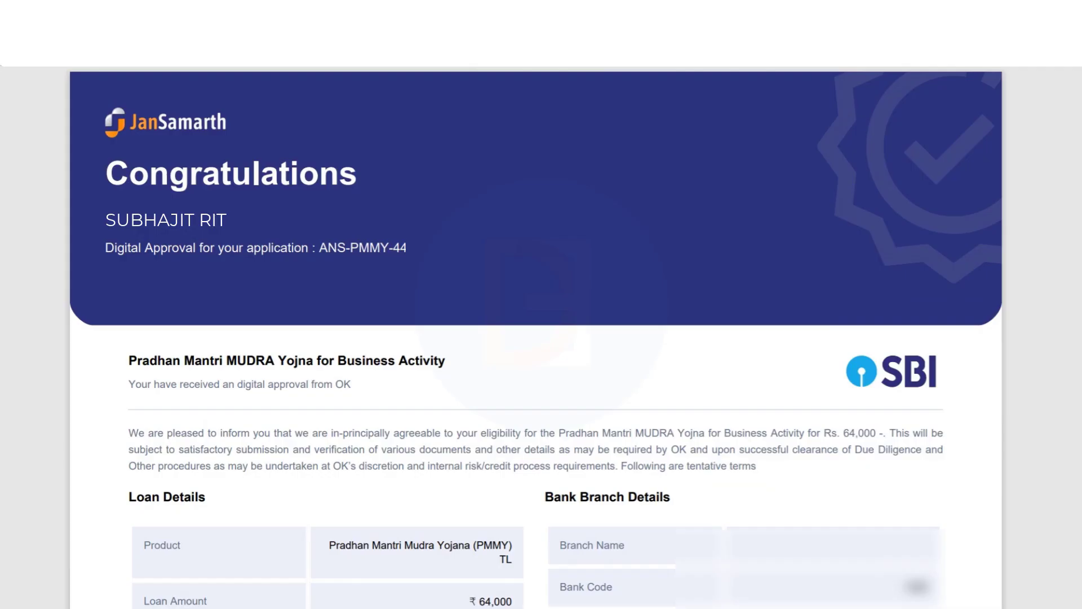